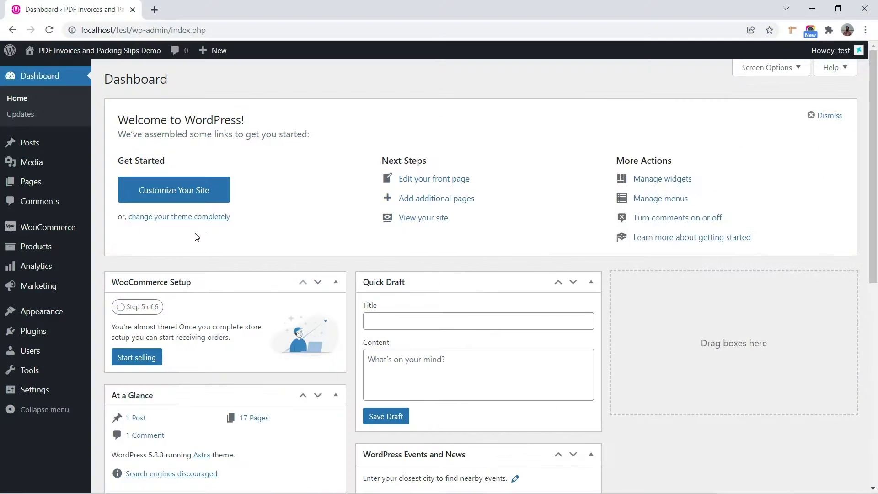
# - Install and activate the PDF Invoices and Packing Slips For WooCommerce plugin from its ZIP file on the Desktop
pyautogui.moveTo(54, 286)
pyautogui.moveTo(29, 333)
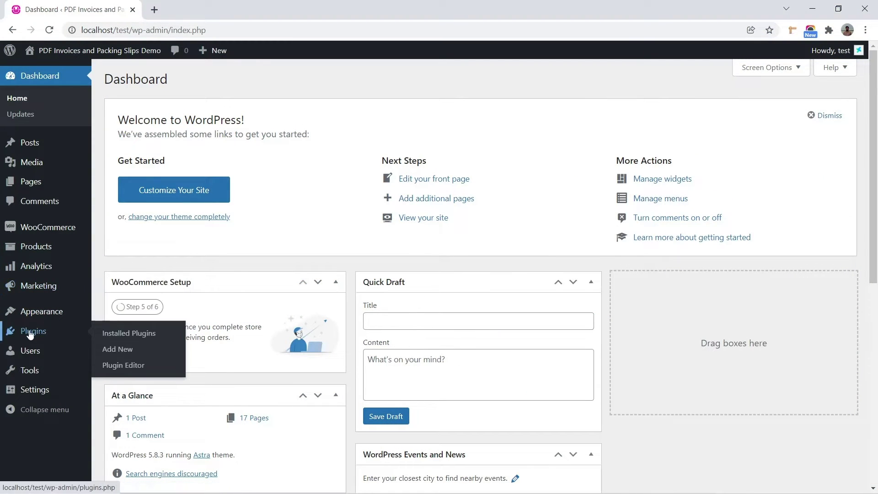
pyautogui.click(120, 351)
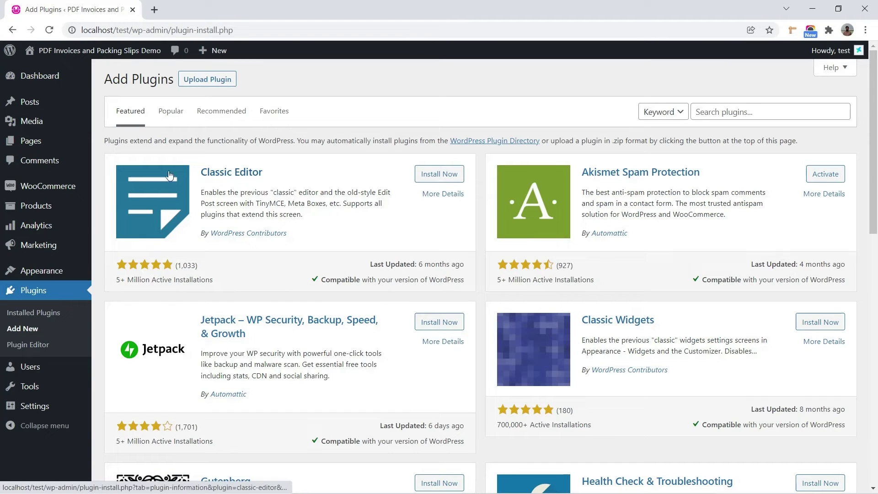
pyautogui.click(198, 91)
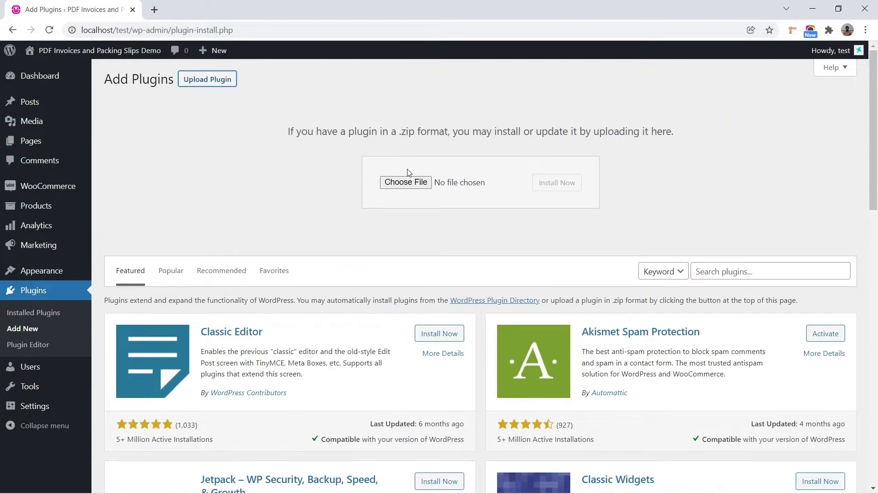
pyautogui.click(408, 180)
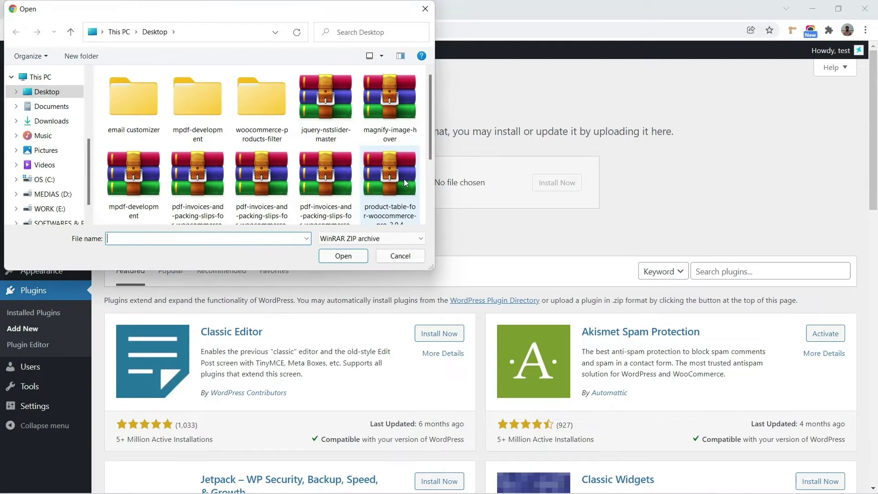
pyautogui.scroll(-2, 360, 193)
pyautogui.scroll(1, 344, 159)
pyautogui.doubleClick(329, 87)
pyautogui.click(557, 182)
pyautogui.click(135, 182)
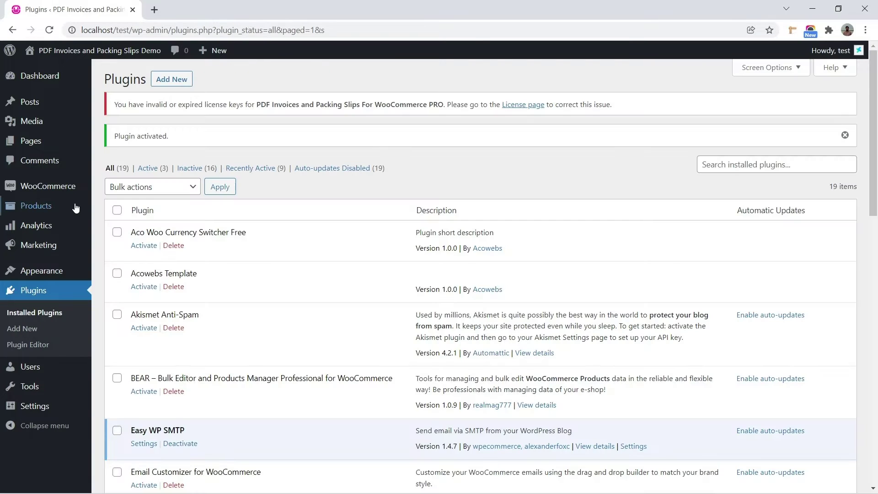
# - Open the PDF Invoice plugin's license page, fill in the license key with a saved entry and activate it
pyautogui.moveTo(48, 187)
pyautogui.click(122, 253)
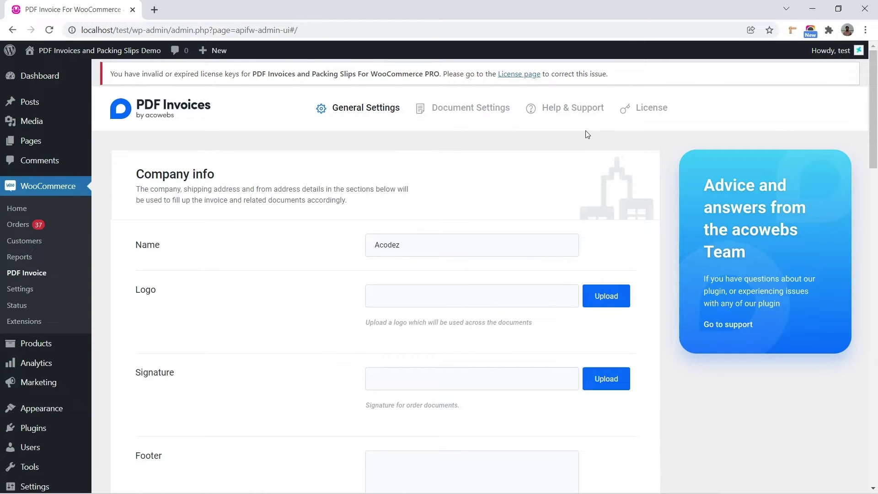
pyautogui.click(626, 109)
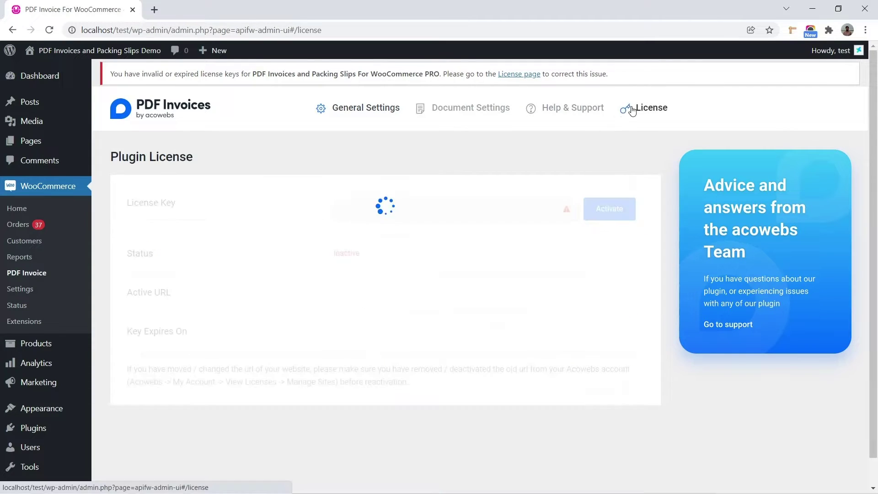
pyautogui.click(359, 208)
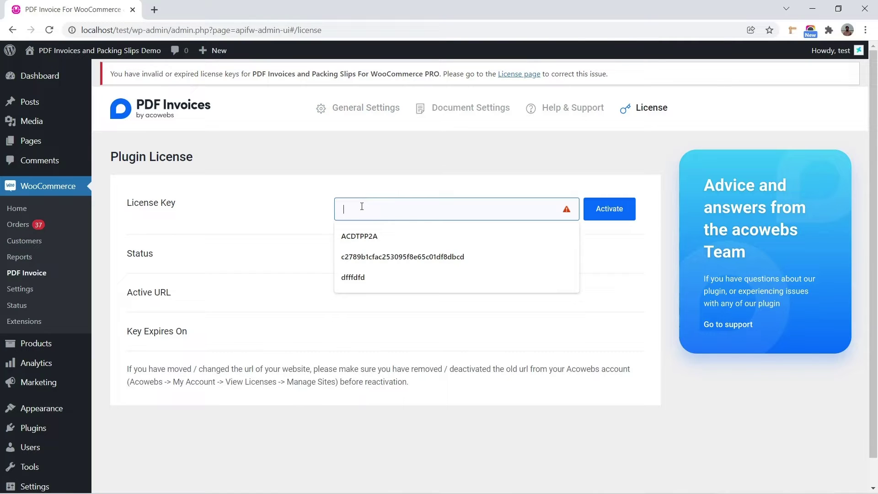
pyautogui.click(369, 242)
pyautogui.click(615, 210)
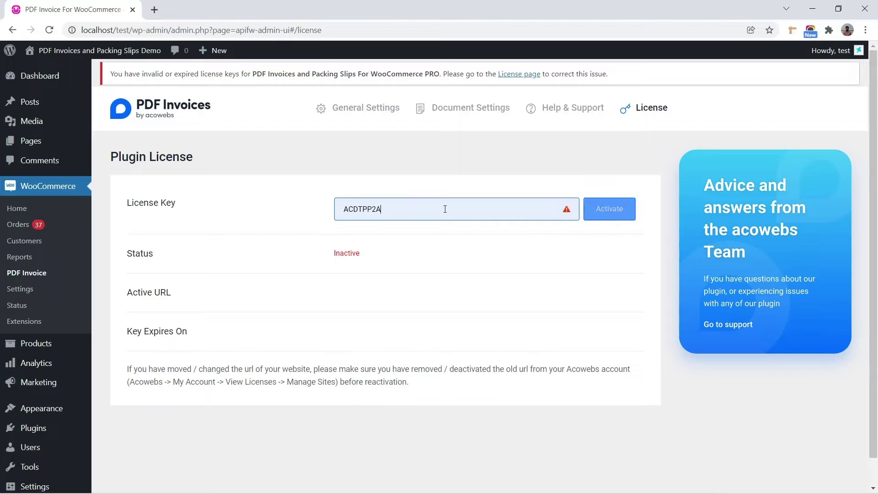
# - In the company info of the general settings, set the logo to logo.png from the media library
pyautogui.click(372, 121)
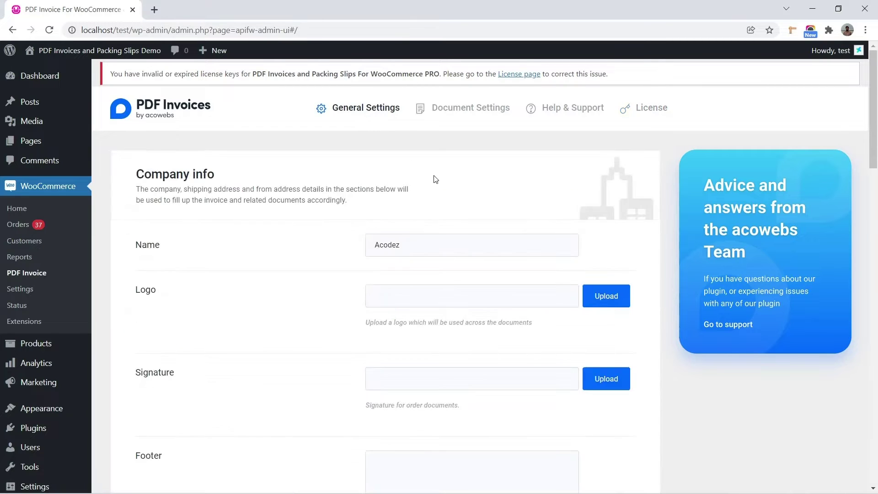
pyautogui.scroll(-1, 454, 193)
pyautogui.scroll(-2, 405, 158)
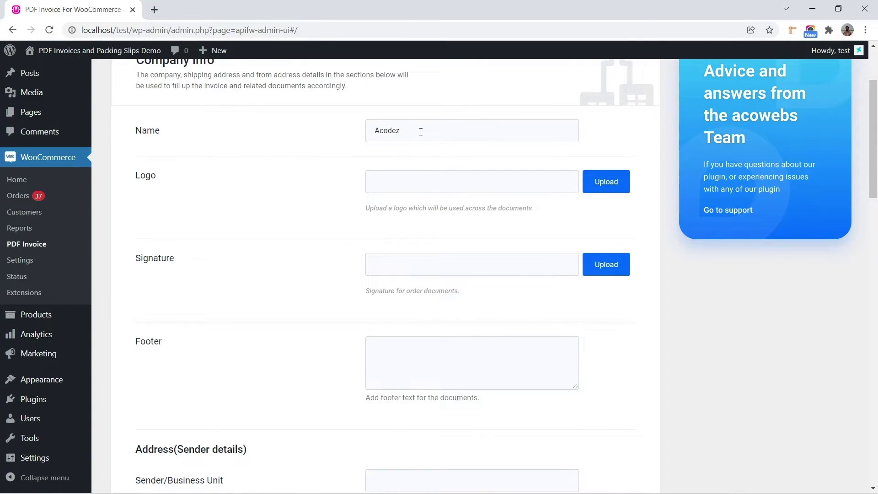
pyautogui.click(603, 182)
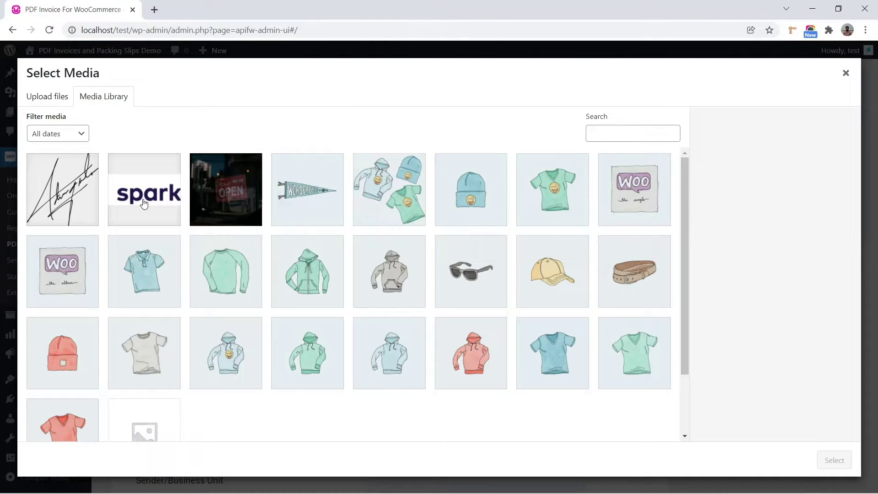
pyautogui.click(144, 204)
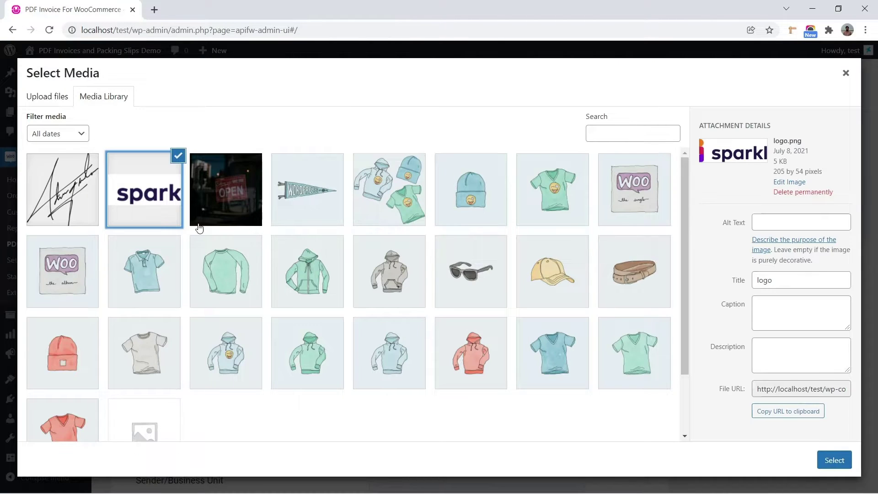
pyautogui.click(831, 460)
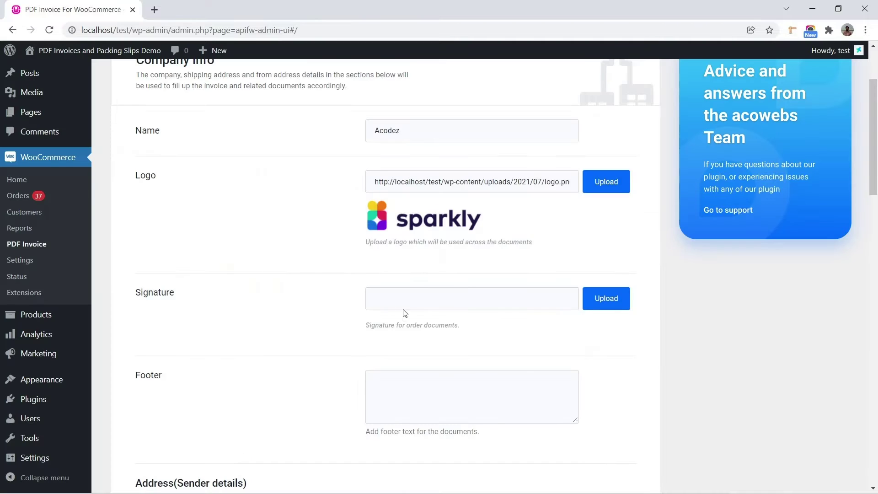
# - Enter "©2022 All rights reserved to Acodez" as the footer text for the documents
pyautogui.click(601, 301)
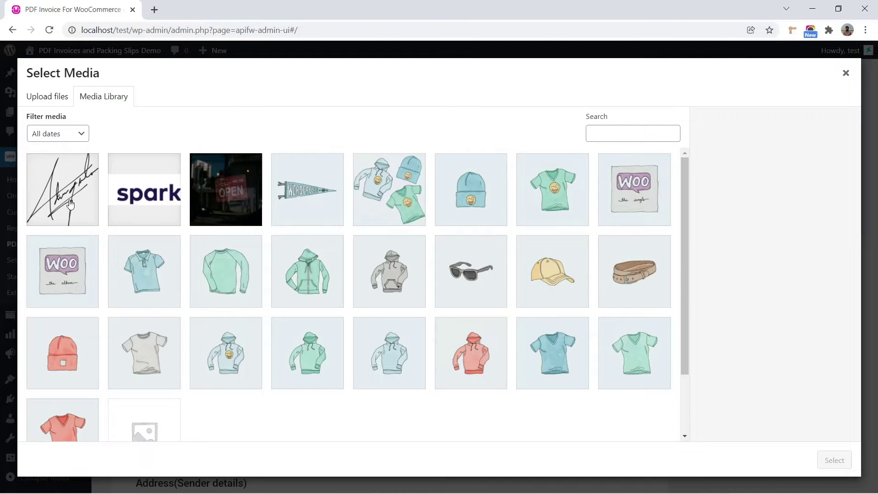
pyautogui.click(851, 76)
pyautogui.scroll(-4, 513, 280)
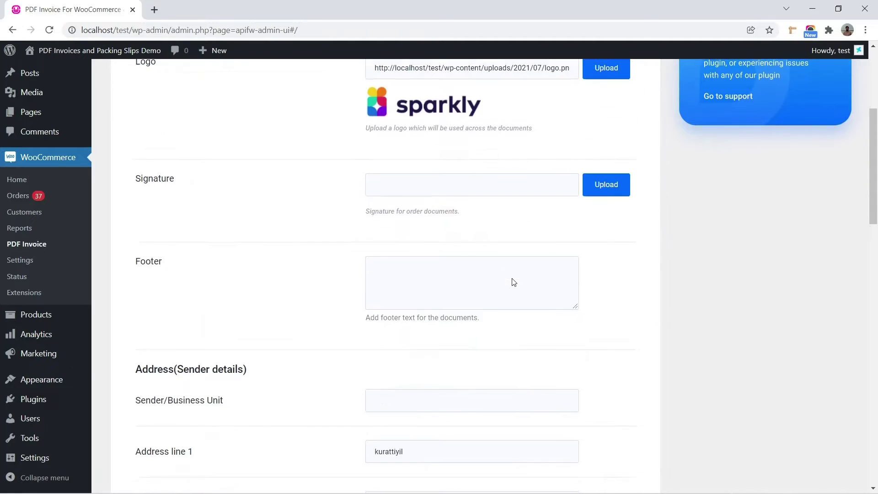
pyautogui.click(409, 205)
pyautogui.write('©2022 All rights reserved to Acodez')
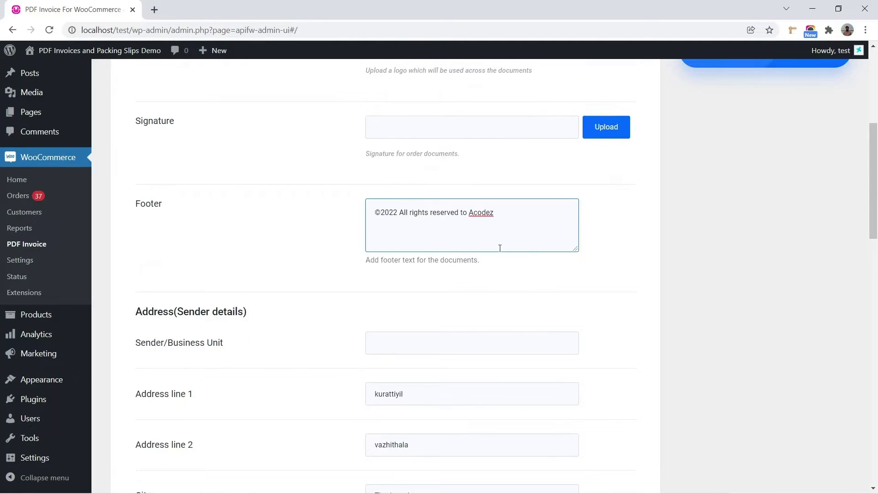
# - Fill in the sender address and contact details using the first saved Acowebs entry
pyautogui.scroll(-1, 510, 306)
pyautogui.click(406, 283)
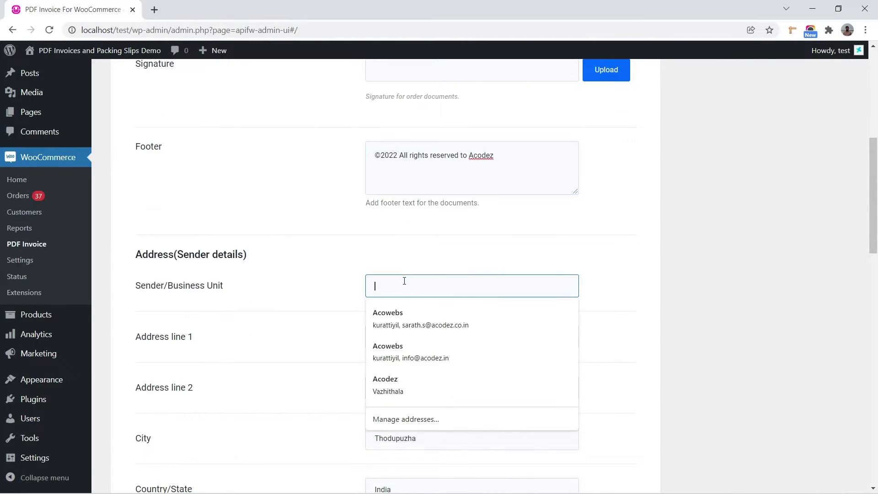
pyautogui.click(397, 316)
pyautogui.scroll(-3, 470, 323)
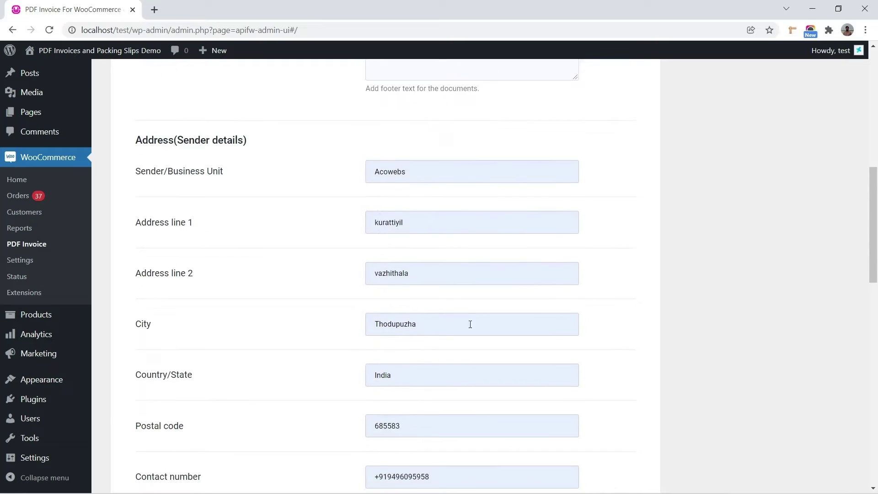
pyautogui.scroll(-1, 449, 329)
pyautogui.click(450, 355)
pyautogui.press('End')
pyautogui.click(465, 418)
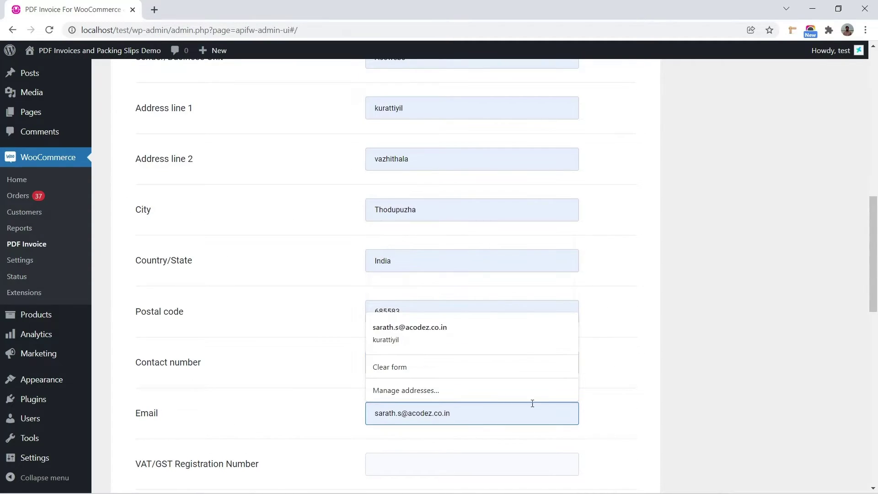
# - Fill in the VAT/GST registration number with the second saved suggestion and save the general settings
pyautogui.scroll(-2, 354, 407)
pyautogui.click(423, 353)
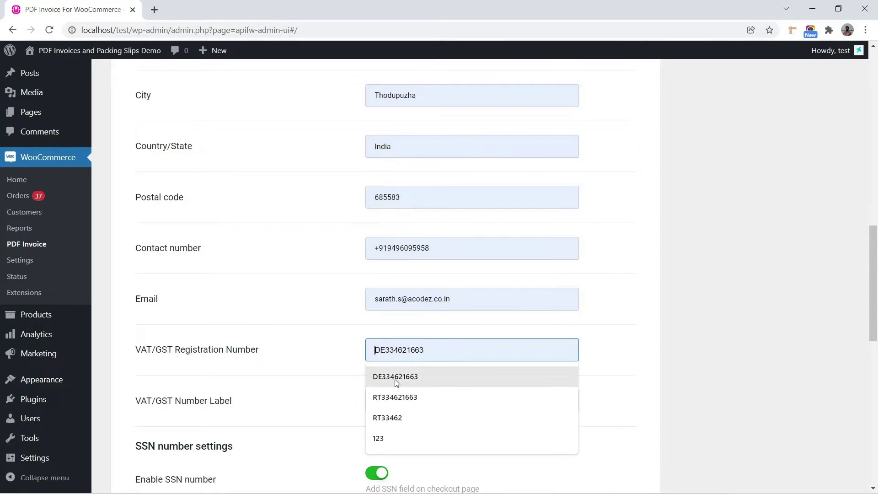
pyautogui.click(393, 396)
pyautogui.scroll(-3, 551, 358)
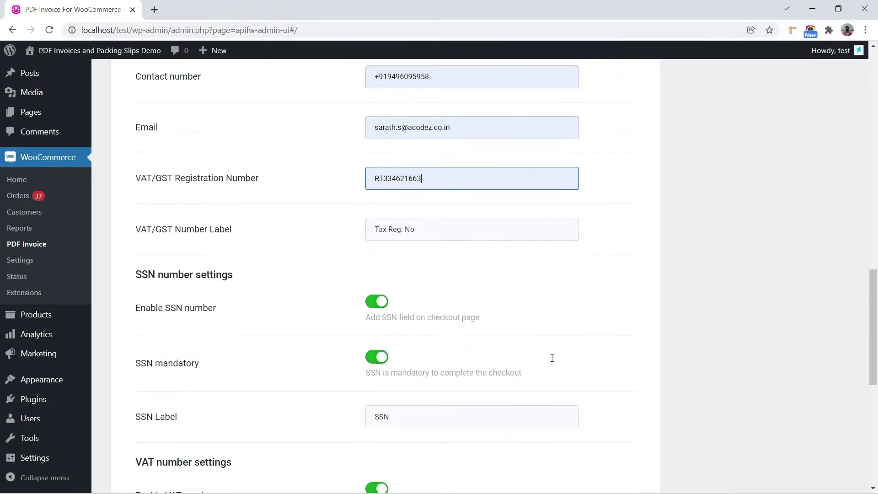
pyautogui.scroll(-7, 557, 356)
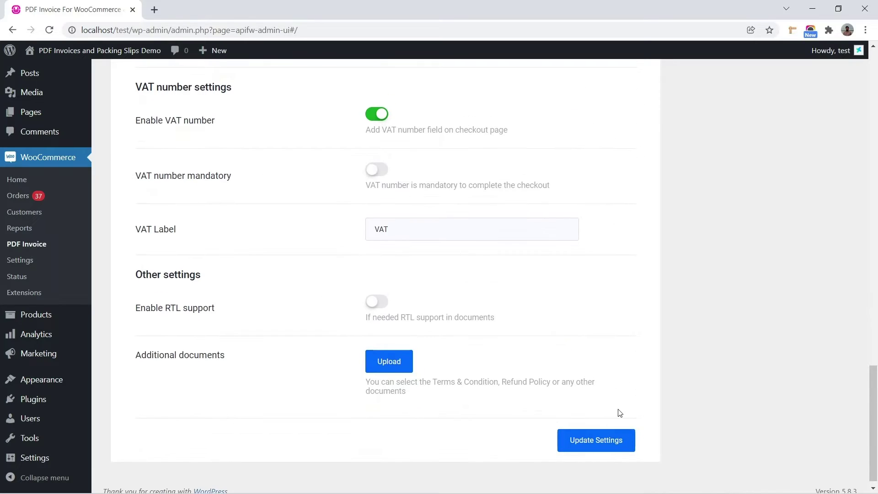
pyautogui.click(610, 430)
# - Open the document settings and review the invoice options down to the proforma setting
pyautogui.scroll(20, 624, 293)
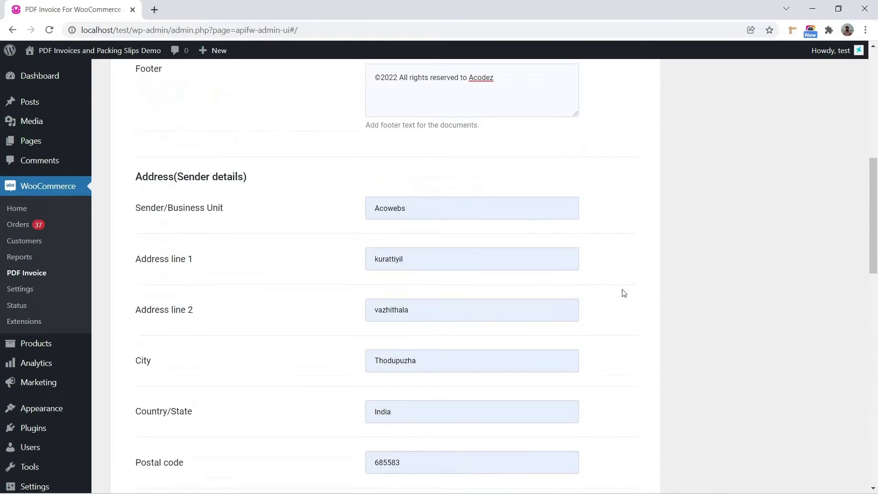
pyautogui.click(468, 115)
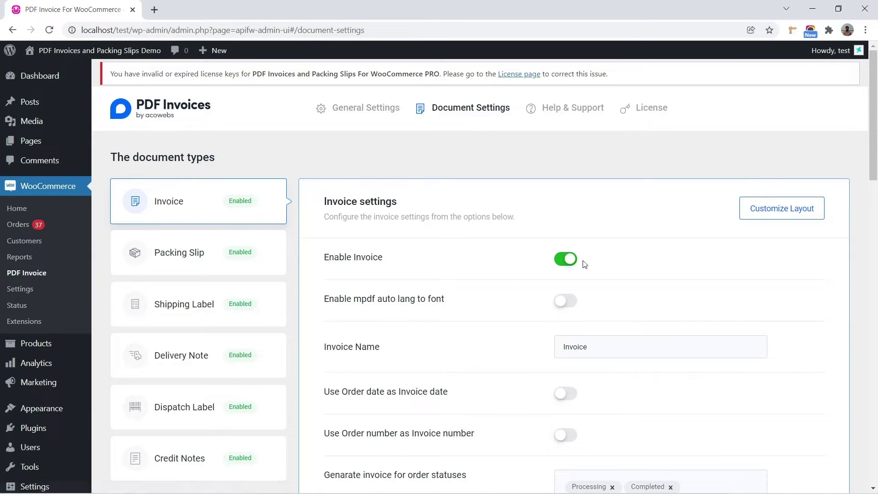
pyautogui.scroll(-3, 565, 256)
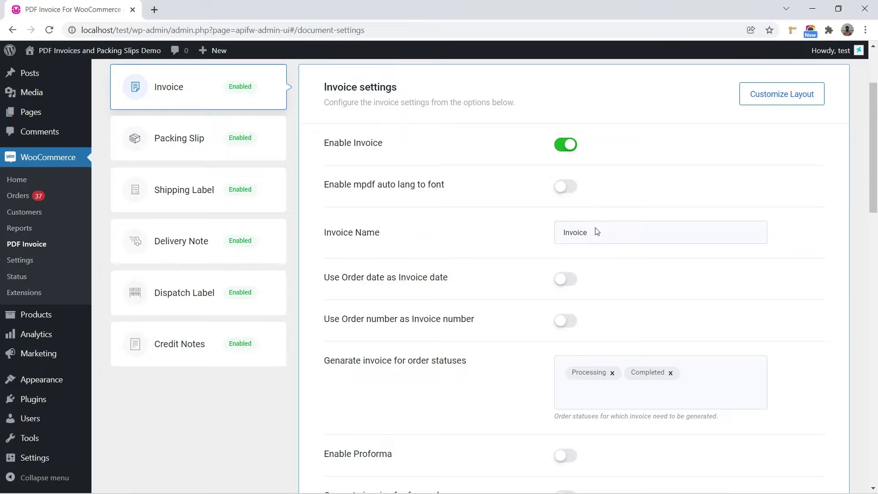
pyautogui.scroll(-4, 597, 232)
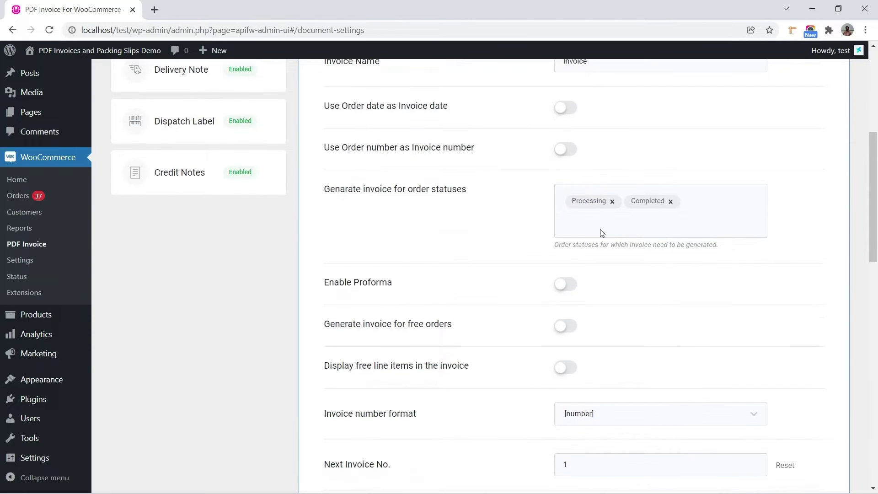
pyautogui.scroll(-3, 464, 251)
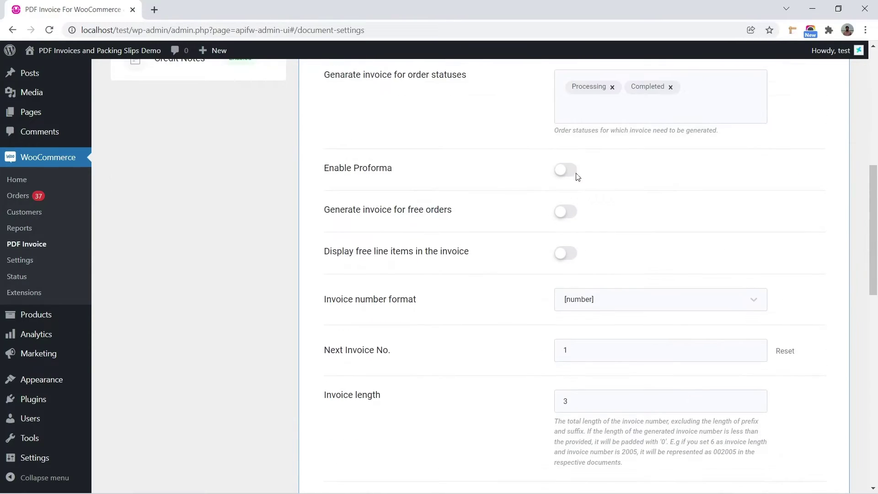
# - Try out the Proforma option by enabling it and viewing its order status choices, and disable it again
pyautogui.click(566, 170)
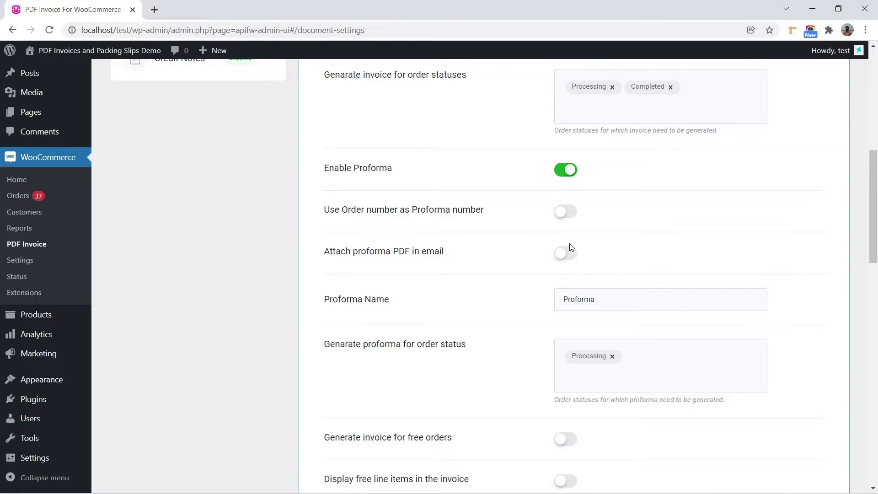
pyautogui.scroll(-1, 571, 247)
pyautogui.click(615, 246)
pyautogui.click(644, 305)
pyautogui.click(542, 278)
pyautogui.scroll(-1, 590, 307)
pyautogui.scroll(1, 575, 233)
pyautogui.click(556, 119)
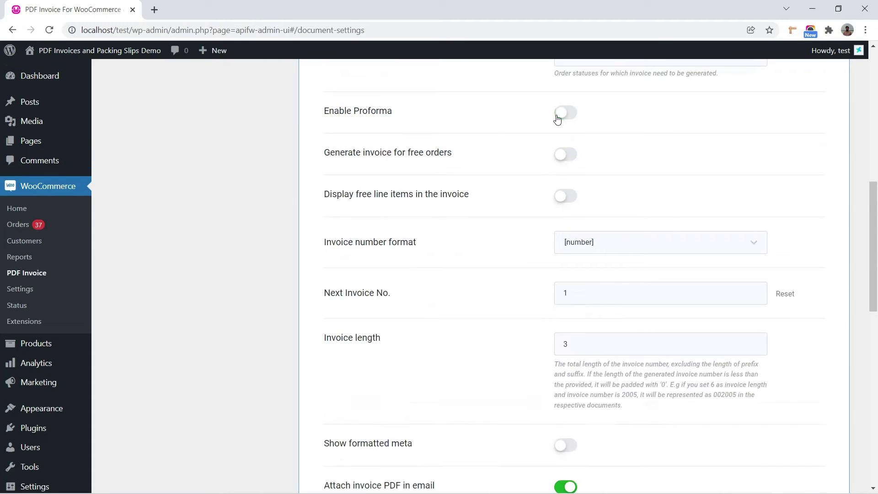
# - Review the remaining invoice settings, including numbering, email attachments, paid stamp image, paper size and orientation
pyautogui.scroll(-1, 558, 298)
pyautogui.click(604, 235)
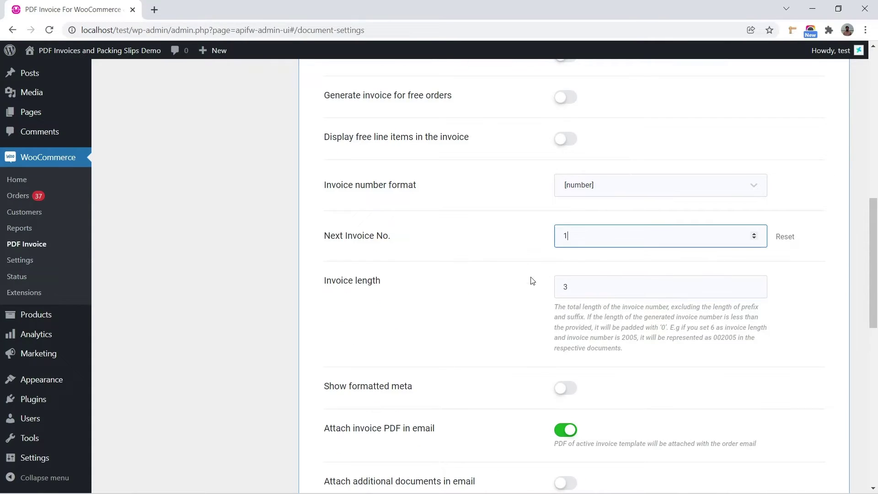
pyautogui.scroll(-2, 582, 284)
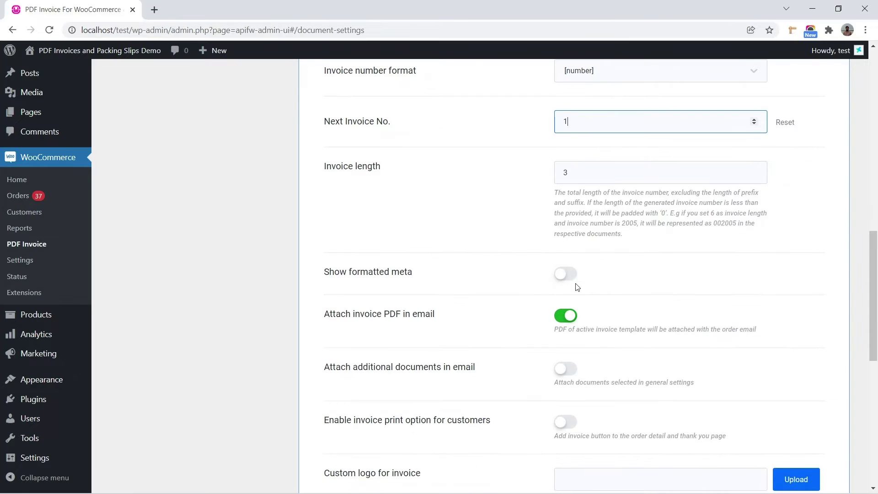
pyautogui.scroll(-5, 577, 287)
pyautogui.click(795, 270)
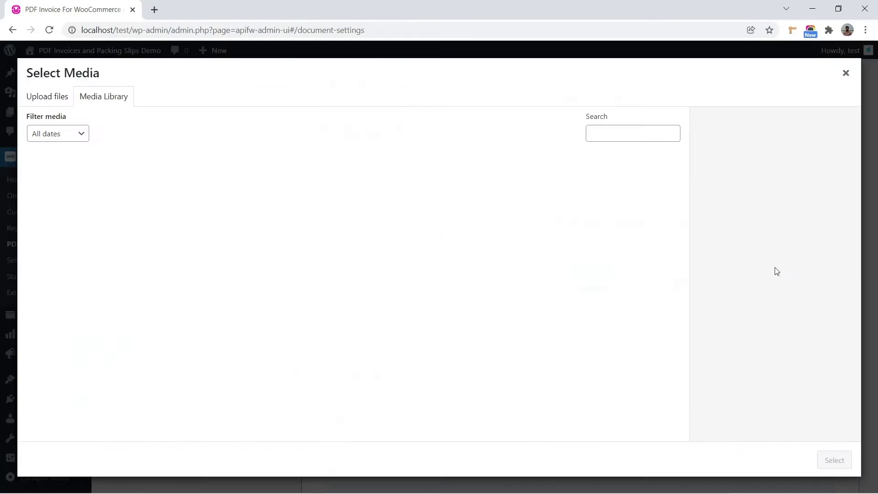
pyautogui.click(853, 76)
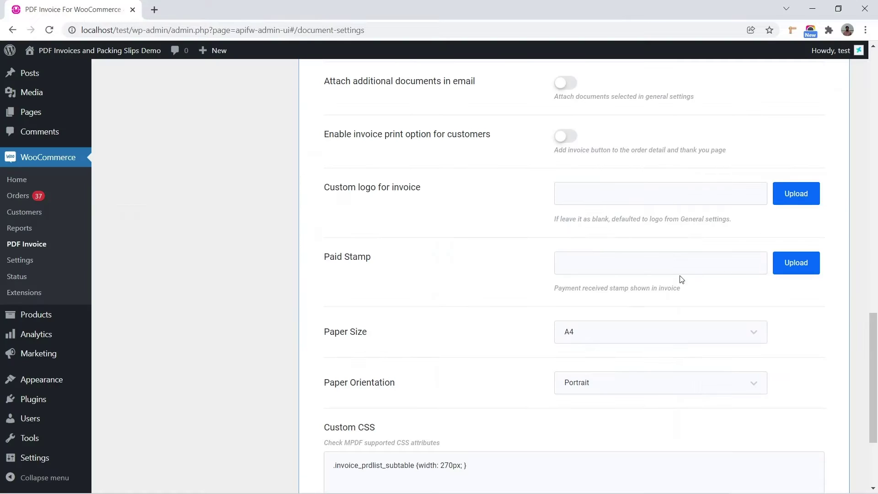
pyautogui.scroll(-1, 681, 279)
pyautogui.click(610, 280)
pyautogui.click(615, 372)
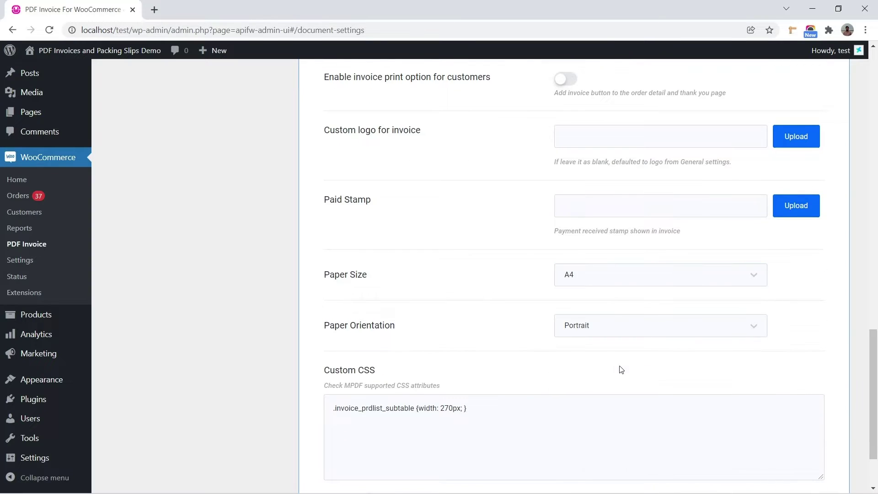
# - Review the custom CSS at the end of the invoice settings and open the invoice layout templates
pyautogui.scroll(-2, 615, 372)
pyautogui.click(482, 329)
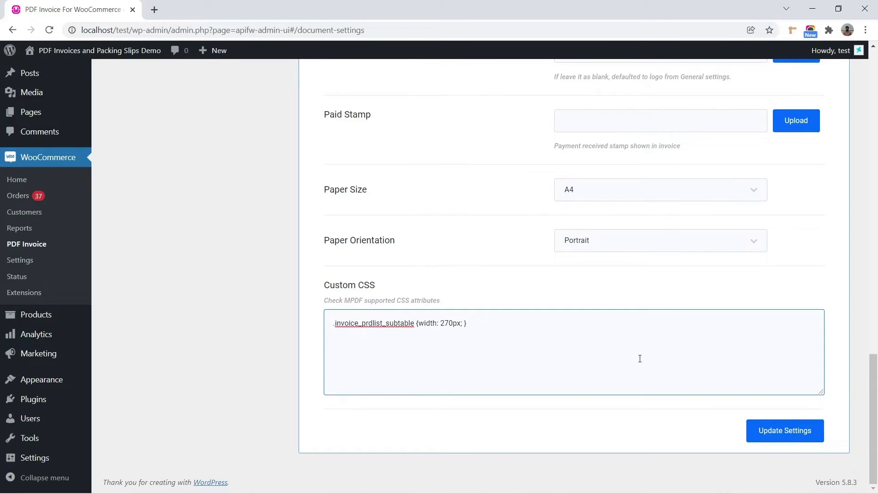
pyautogui.scroll(12, 736, 374)
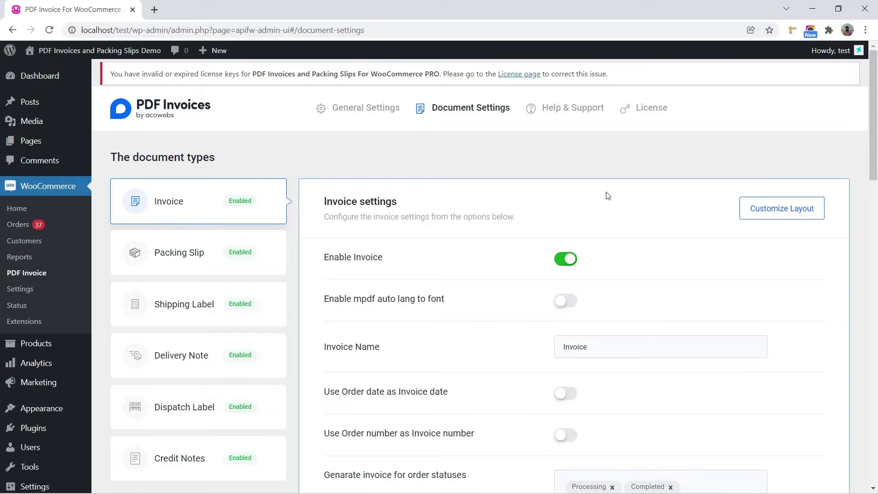
pyautogui.click(782, 212)
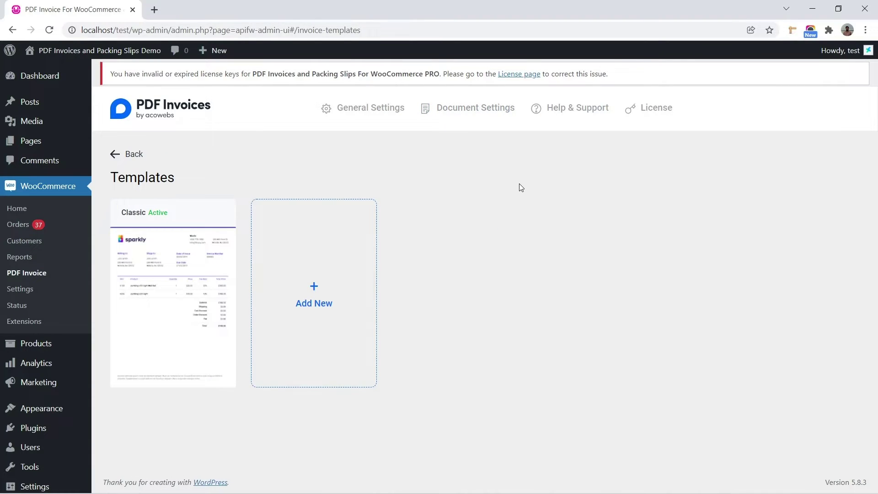
# - Browse all the designs available for a new invoice template
pyautogui.click(314, 289)
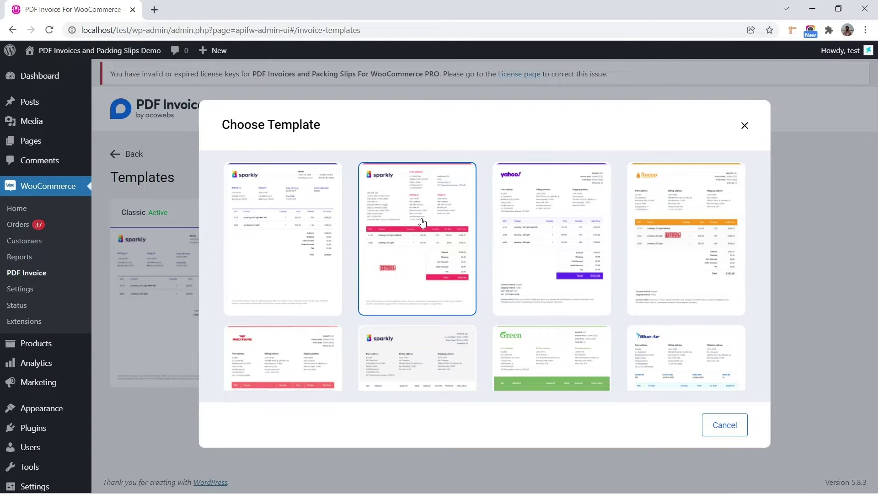
pyautogui.scroll(-8, 402, 231)
pyautogui.scroll(-1, 424, 324)
pyautogui.scroll(5, 447, 314)
pyautogui.scroll(-3, 457, 308)
pyautogui.scroll(-2, 456, 308)
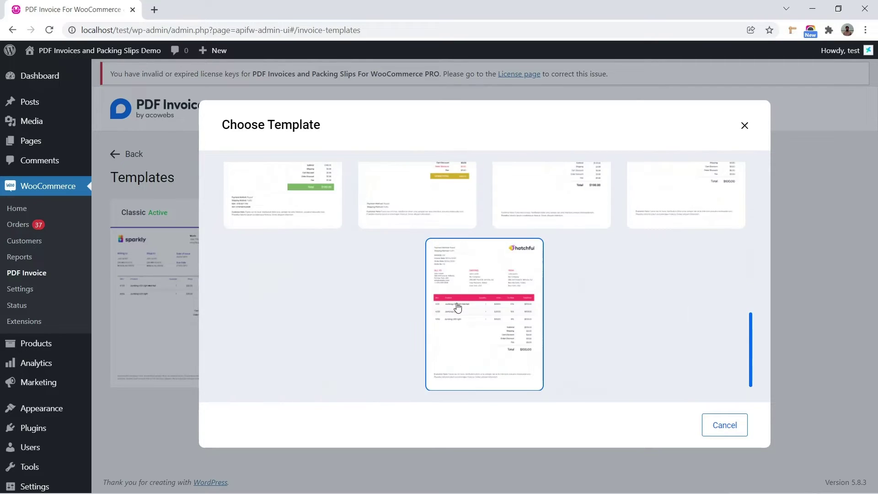
pyautogui.scroll(10, 455, 308)
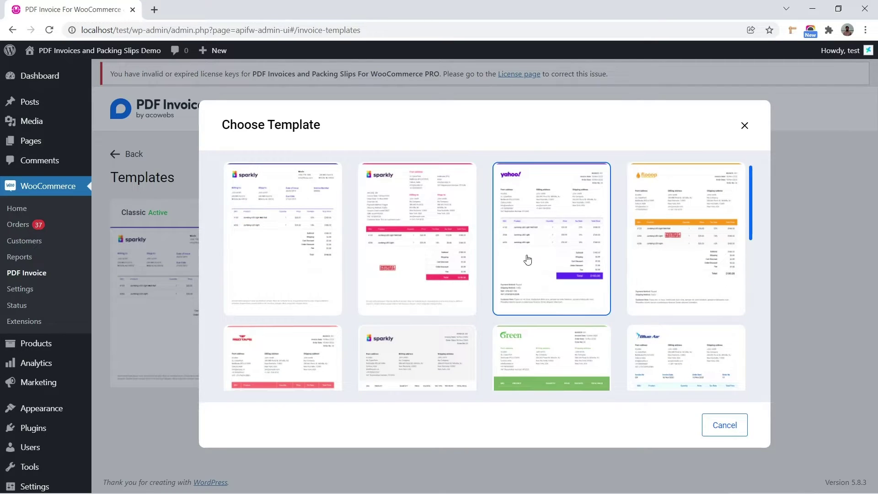
# - Add another Classic invoice template and open the inactive Classic template for customizing
pyautogui.click(411, 229)
pyautogui.click(290, 221)
pyautogui.click(718, 418)
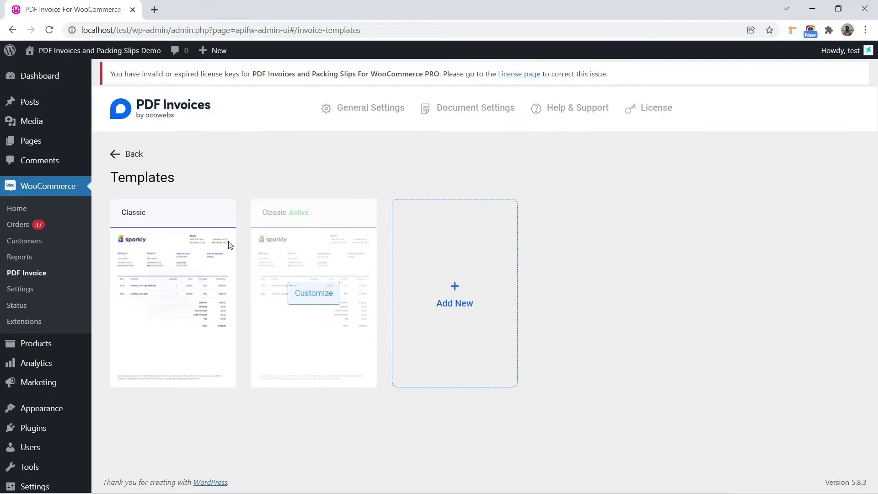
pyautogui.click(160, 307)
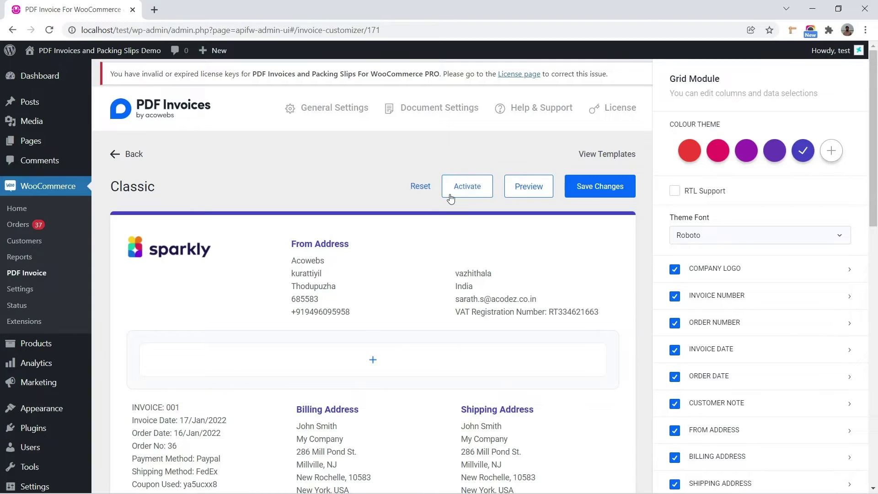
# - Split the empty row below the From Address into two columns and add a text element to the first column
pyautogui.scroll(-1, 392, 291)
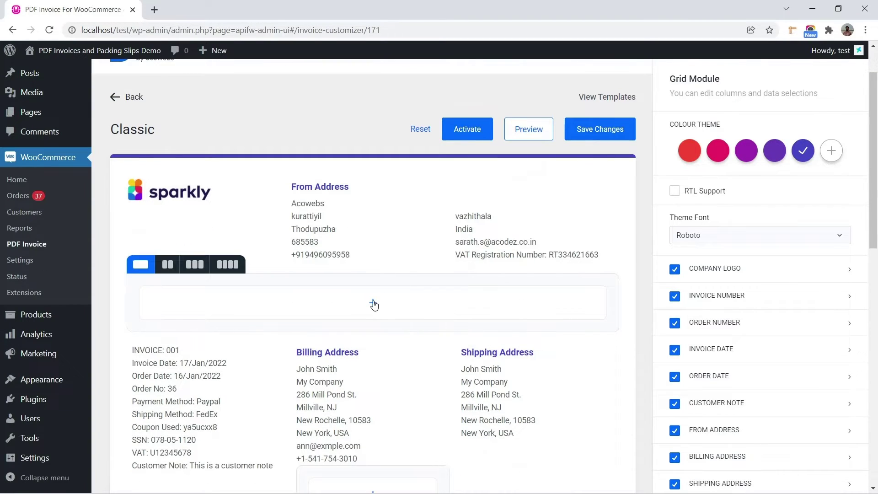
pyautogui.click(228, 264)
pyautogui.click(195, 264)
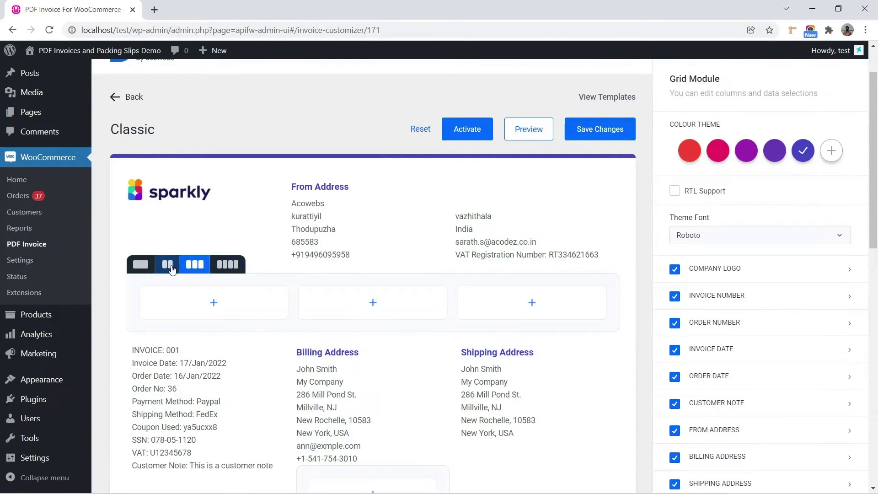
pyautogui.click(159, 269)
pyautogui.click(251, 302)
pyautogui.click(333, 231)
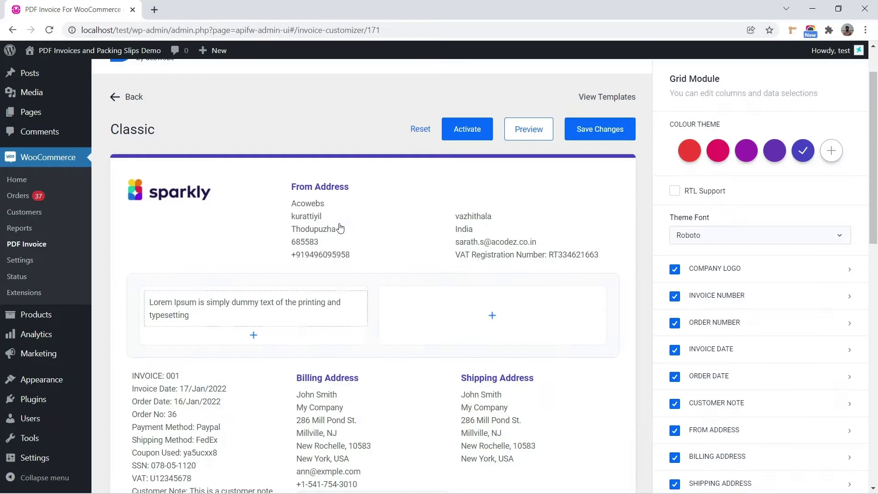
# - Try out a custom field with metakey pa_color and label colour #d0021b in the second column, and delete it again
pyautogui.click(492, 315)
pyautogui.click(470, 221)
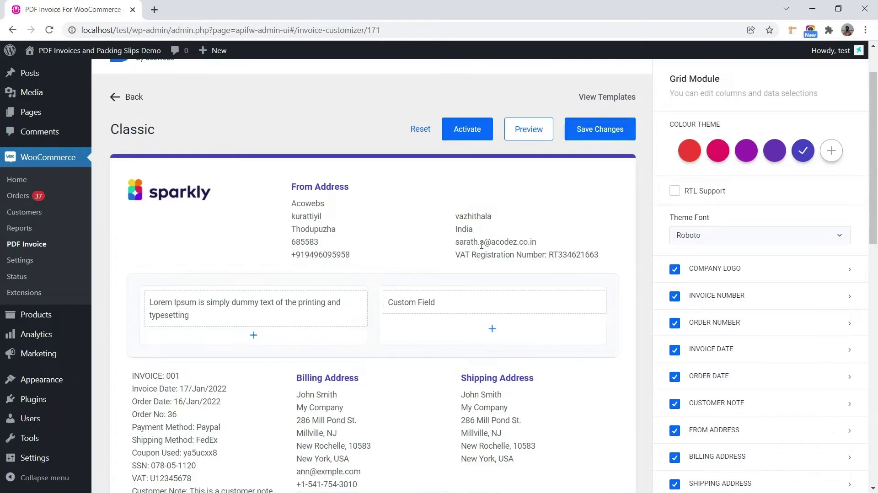
pyautogui.click(555, 321)
pyautogui.click(447, 217)
pyautogui.click(445, 241)
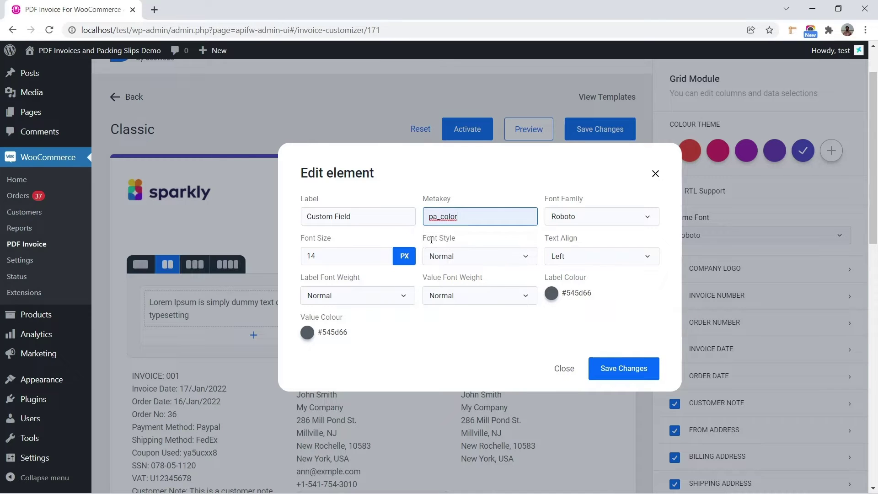
pyautogui.click(551, 293)
pyautogui.click(412, 435)
pyautogui.click(624, 369)
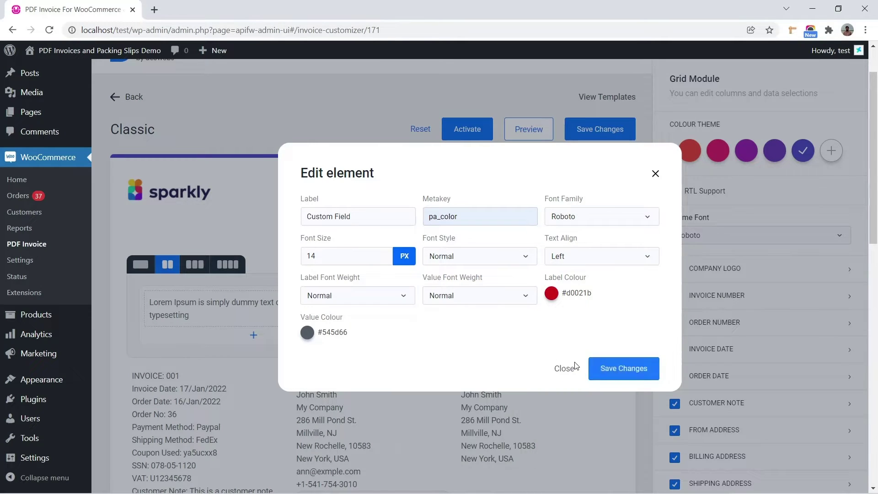
pyautogui.click(567, 368)
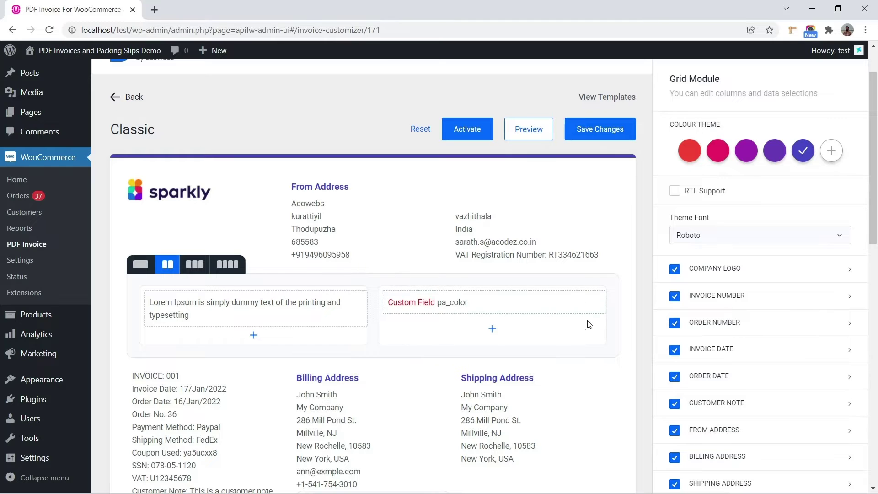
pyautogui.click(575, 313)
pyautogui.click(555, 295)
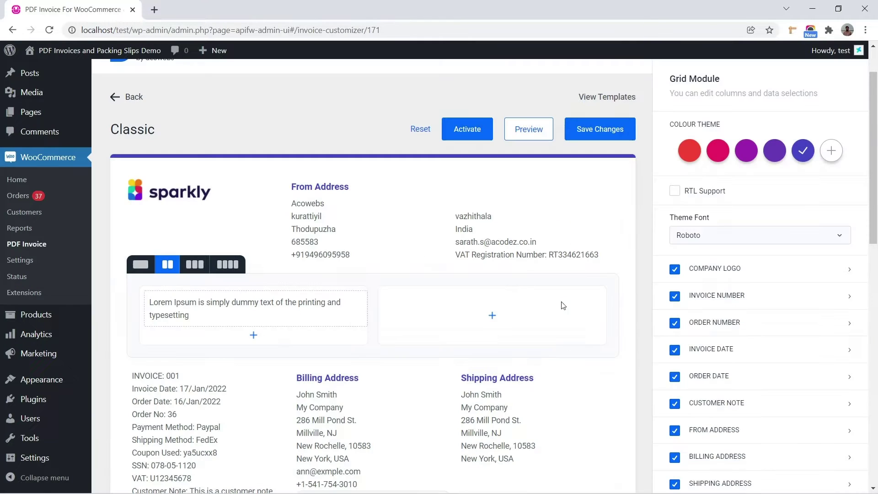
# - Set the row below the From Address back to a single column and apply the red colour theme
pyautogui.click(141, 264)
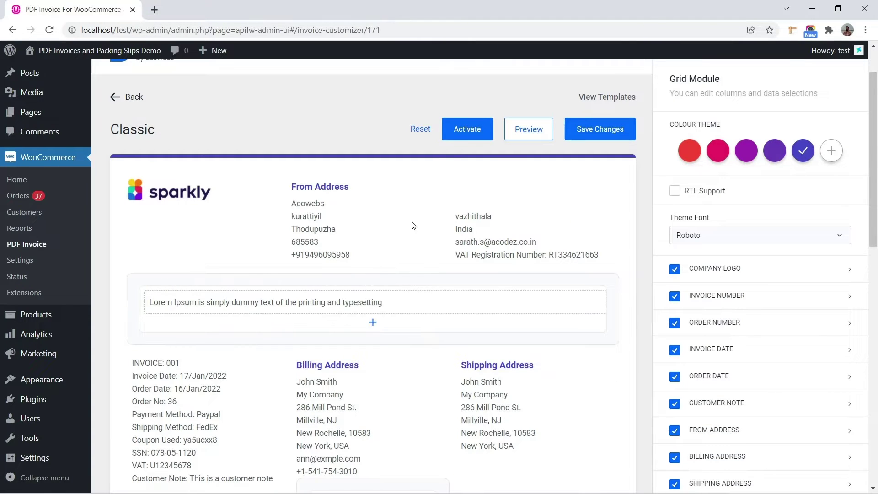
pyautogui.click(467, 129)
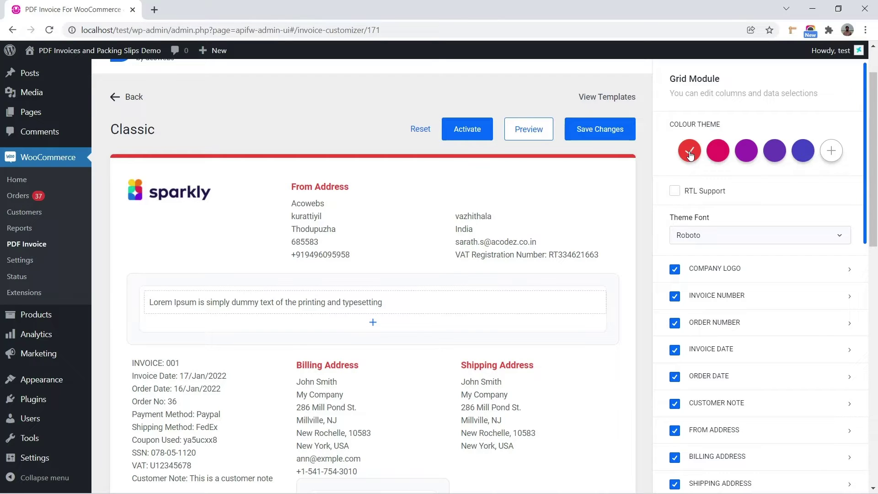
# - Exclude tax from the Sub Total value in the invoice totals
pyautogui.scroll(-10, 564, 268)
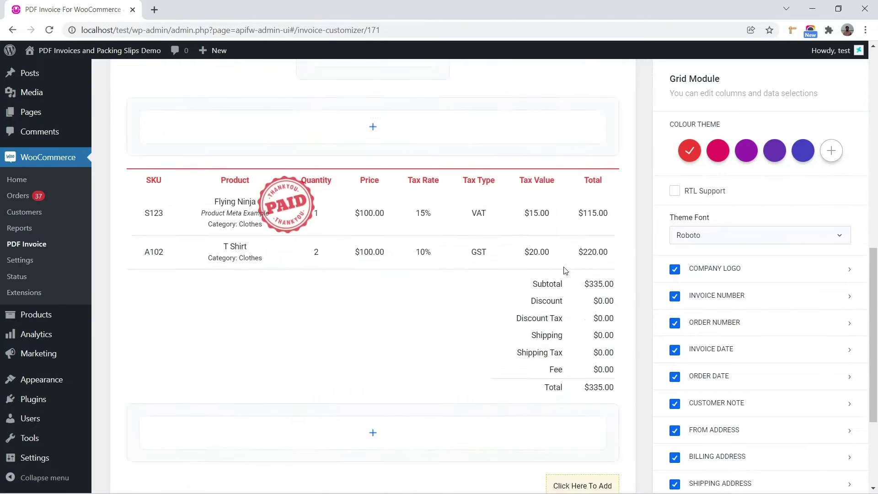
pyautogui.scroll(-10, 729, 333)
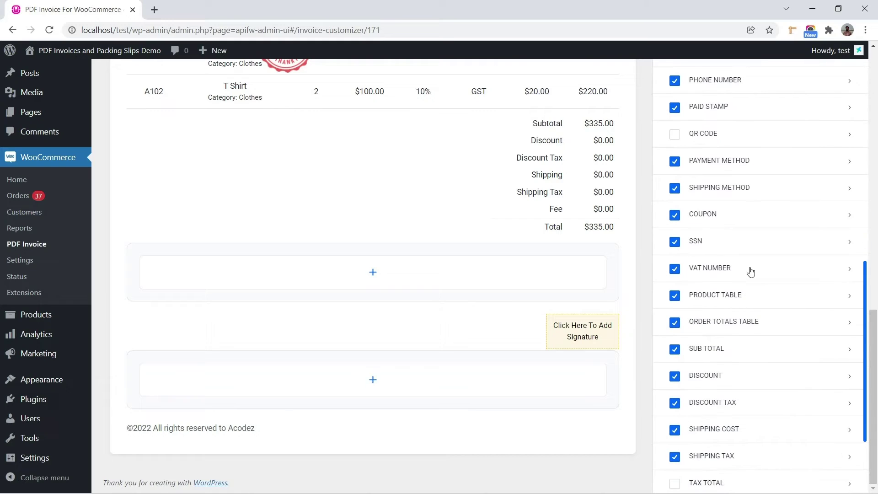
pyautogui.scroll(-1, 741, 288)
pyautogui.click(724, 292)
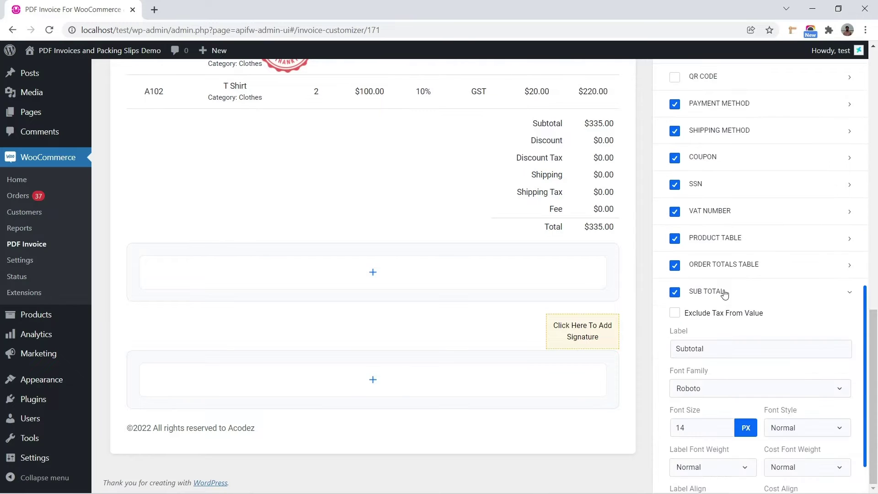
pyautogui.click(721, 315)
pyautogui.scroll(-4, 751, 347)
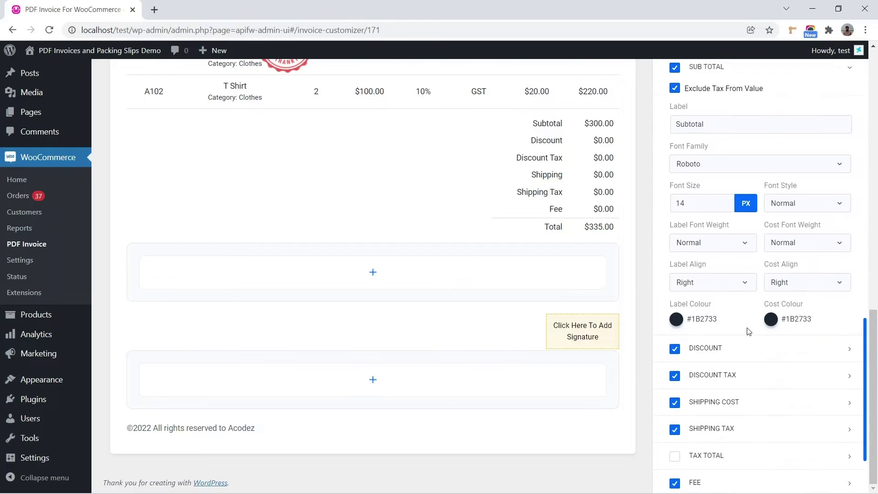
pyautogui.scroll(2, 729, 196)
pyautogui.click(725, 185)
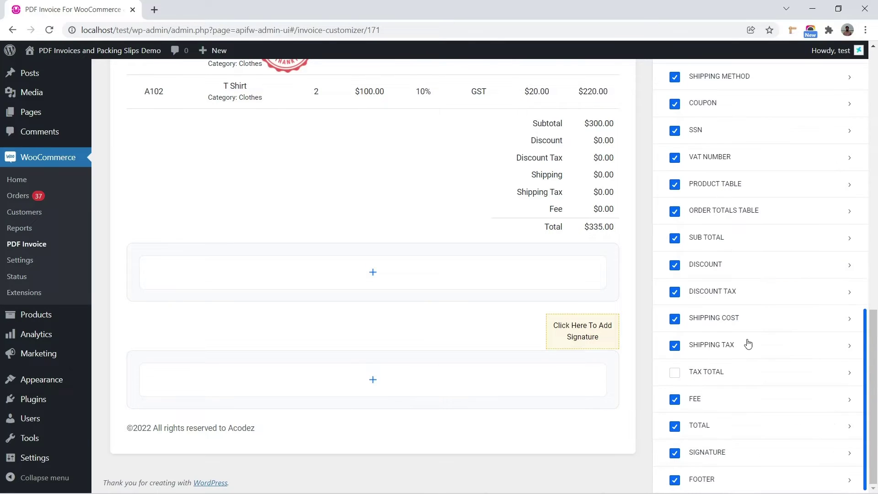
# - Try out the Tax Total element in the order totals by enabling it, and disable it again
pyautogui.click(674, 375)
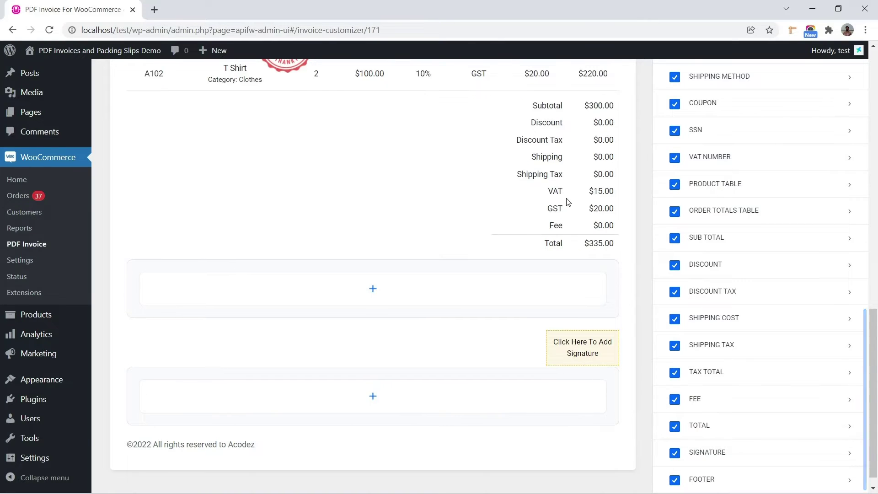
pyautogui.scroll(5, 480, 270)
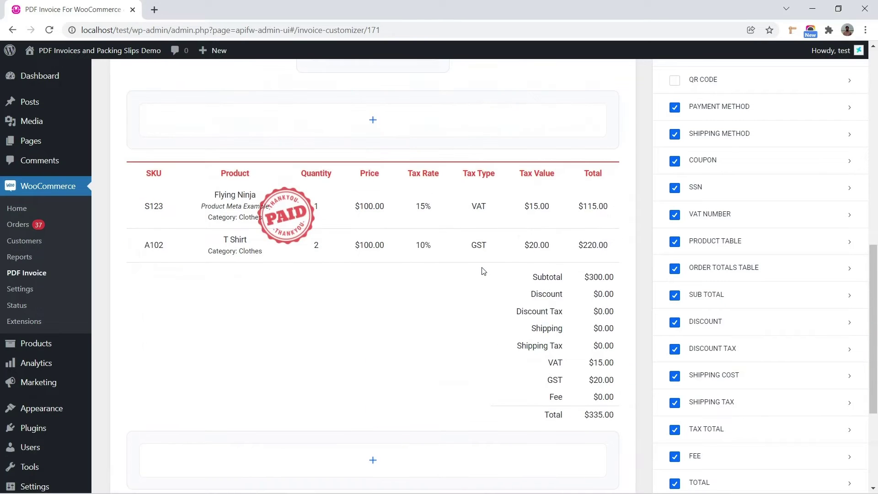
pyautogui.scroll(-2, 731, 286)
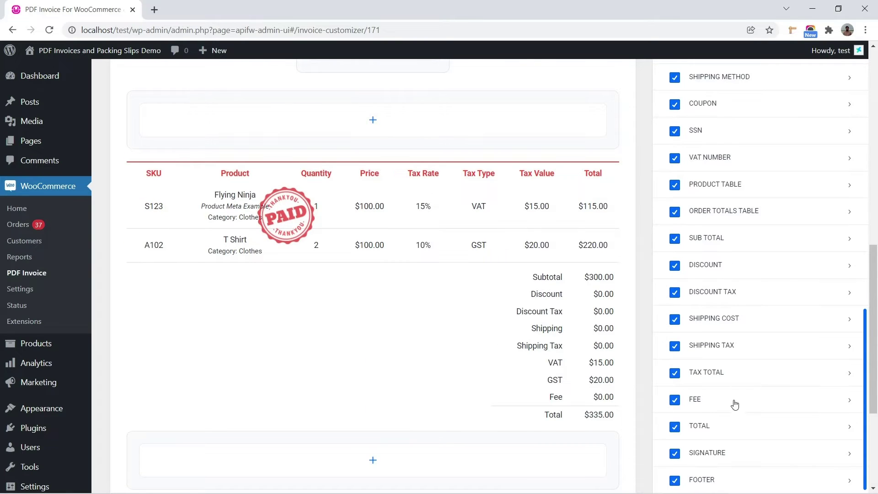
pyautogui.click(674, 374)
# - Turn off the tax exclusion for the Sub Total value
pyautogui.click(694, 243)
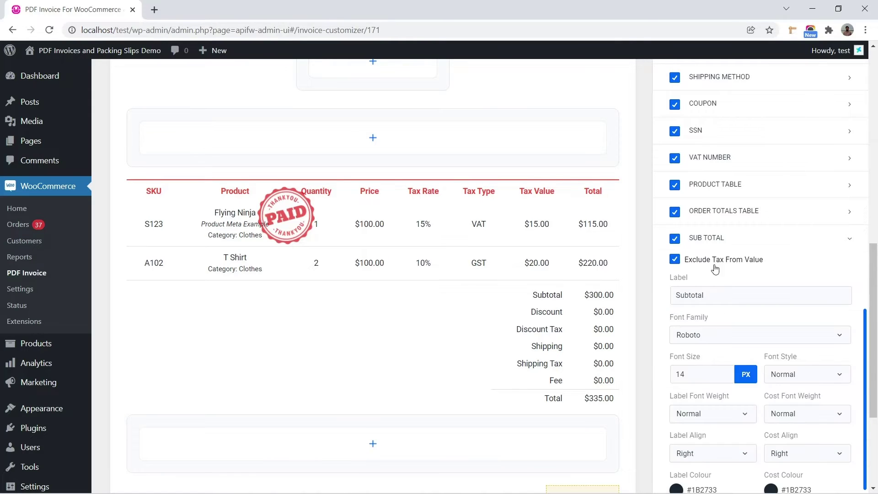
pyautogui.scroll(-4, 716, 310)
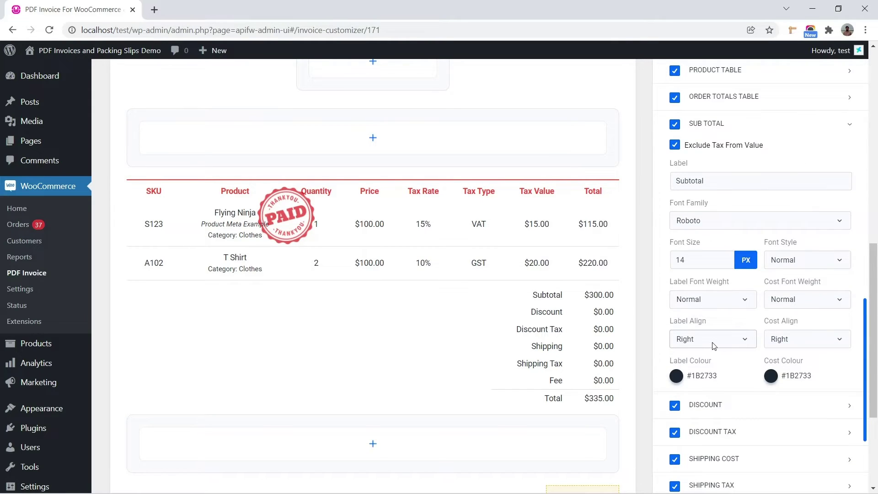
pyautogui.click(674, 145)
pyautogui.click(722, 127)
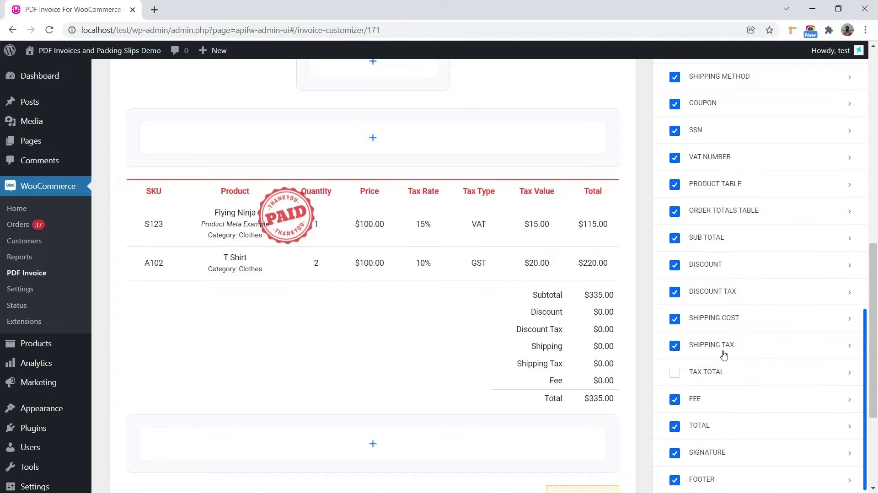
# - Review the Product Table options, including column visibility, head labels, head and body styles, and product meta and category settings
pyautogui.click(716, 194)
pyautogui.scroll(-8, 705, 254)
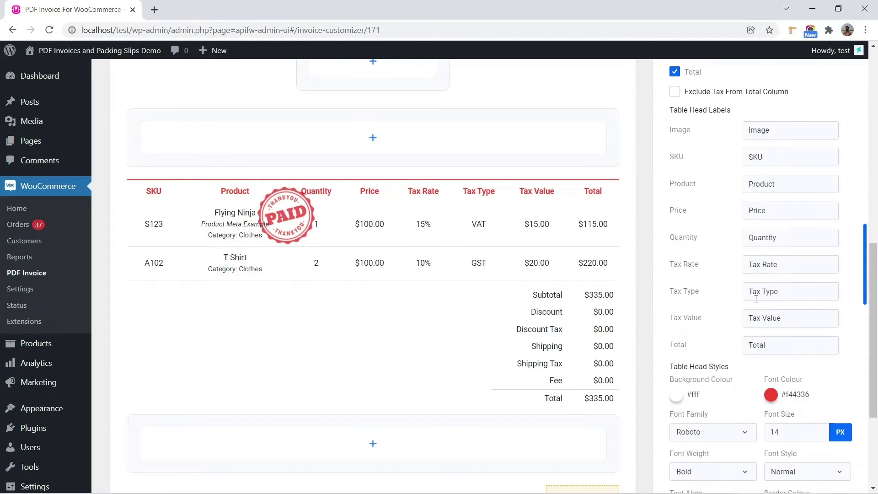
pyautogui.scroll(-9, 756, 299)
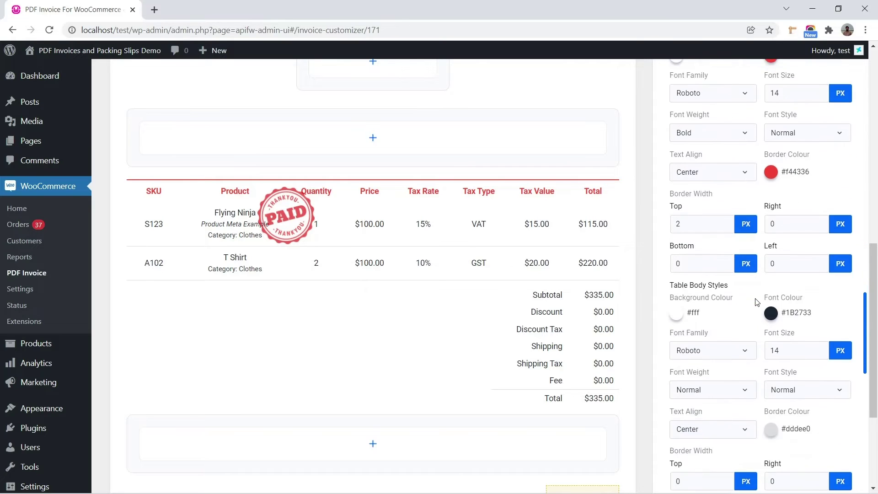
pyautogui.scroll(-1, 723, 326)
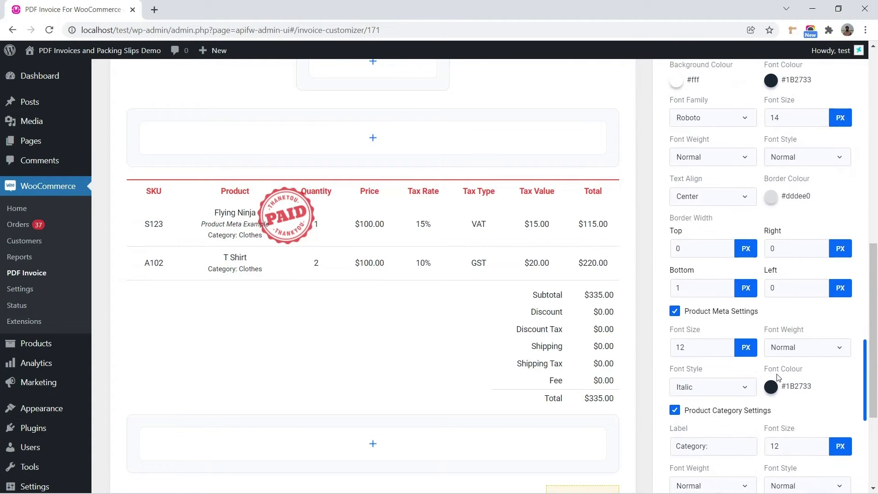
pyautogui.scroll(-3, 754, 365)
pyautogui.scroll(6, 737, 361)
pyautogui.scroll(12, 736, 362)
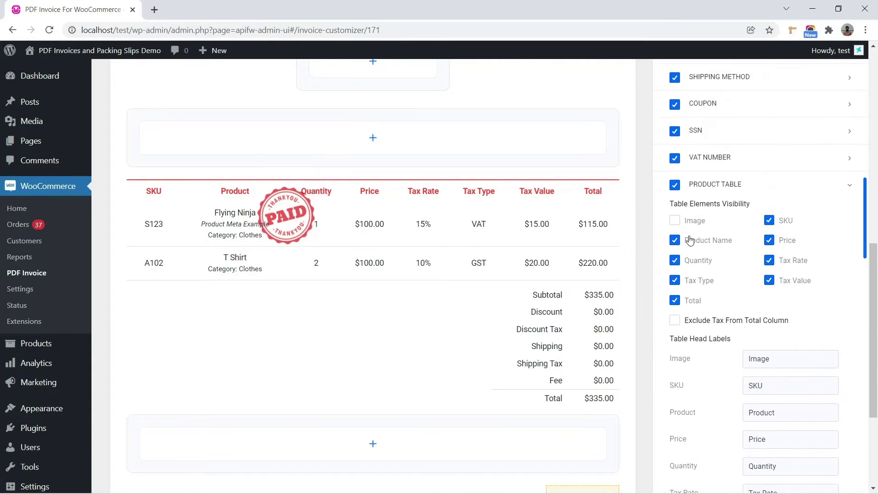
# - Try out the Image column in the product table by enabling it, and disable it again
pyautogui.click(675, 220)
pyautogui.click(675, 220)
pyautogui.click(727, 186)
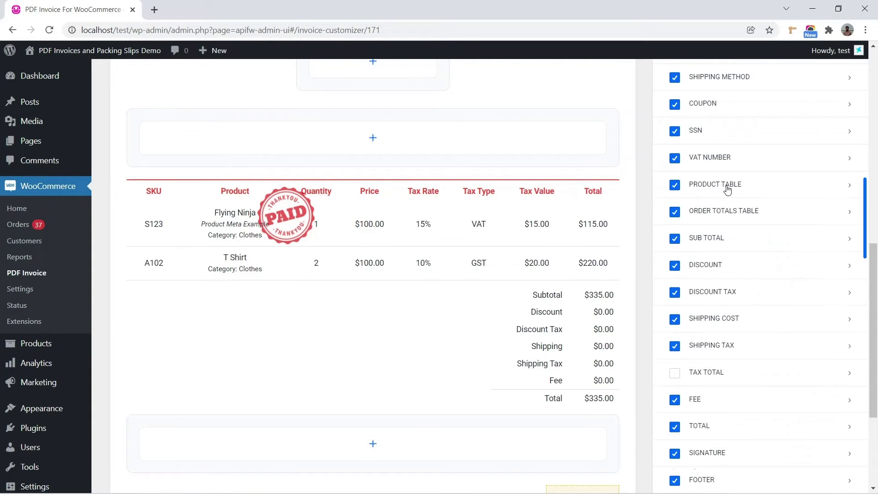
# - Save the changes to the Classic invoice template
pyautogui.scroll(10, 548, 252)
pyautogui.click(598, 186)
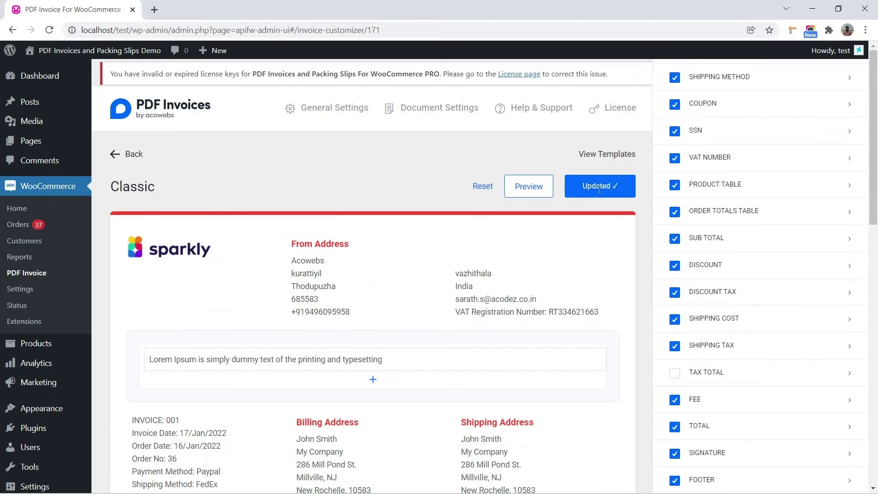
# - Preview the saved invoice template, look through the whole page, and close the open invoice preview
pyautogui.click(546, 192)
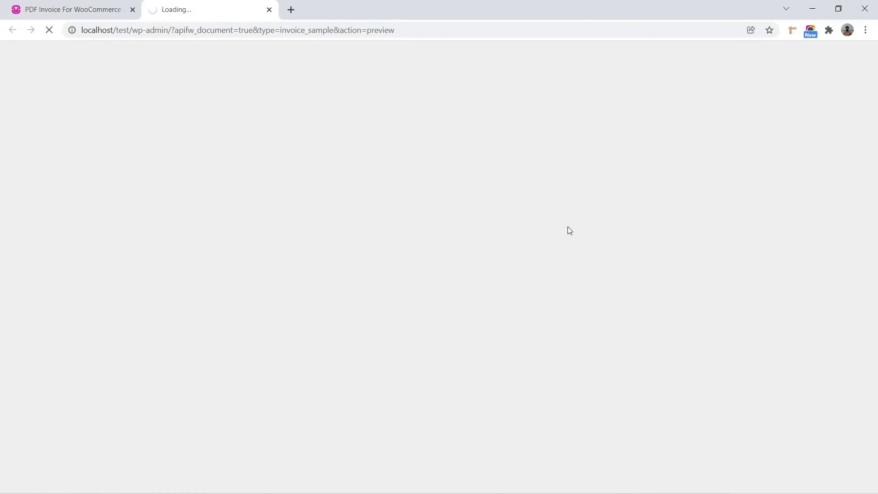
pyautogui.scroll(-5, 544, 232)
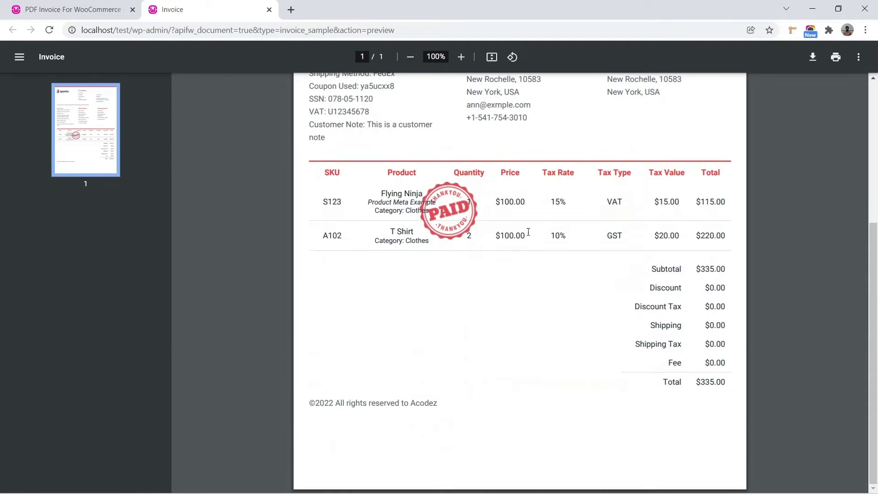
pyautogui.scroll(5, 528, 232)
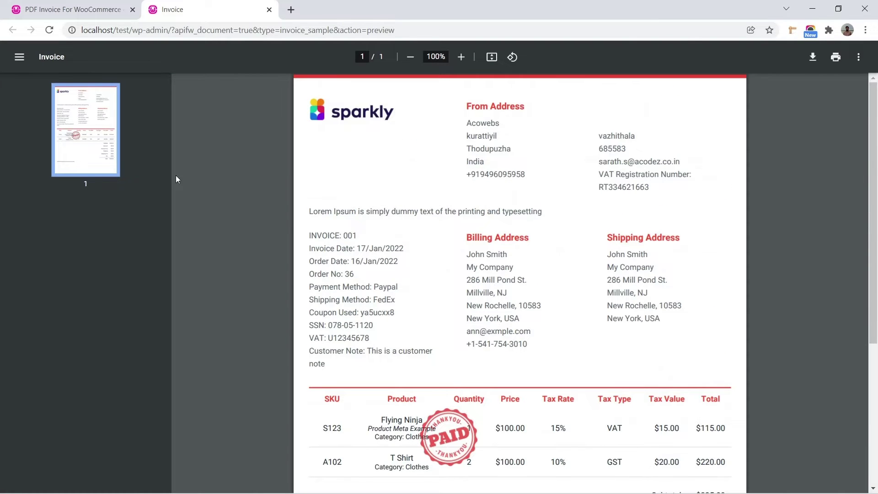
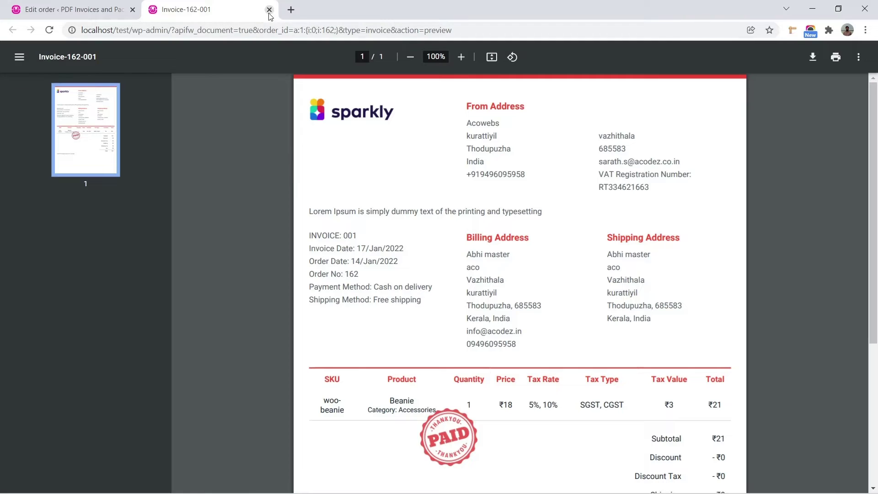
pyautogui.click(270, 9)
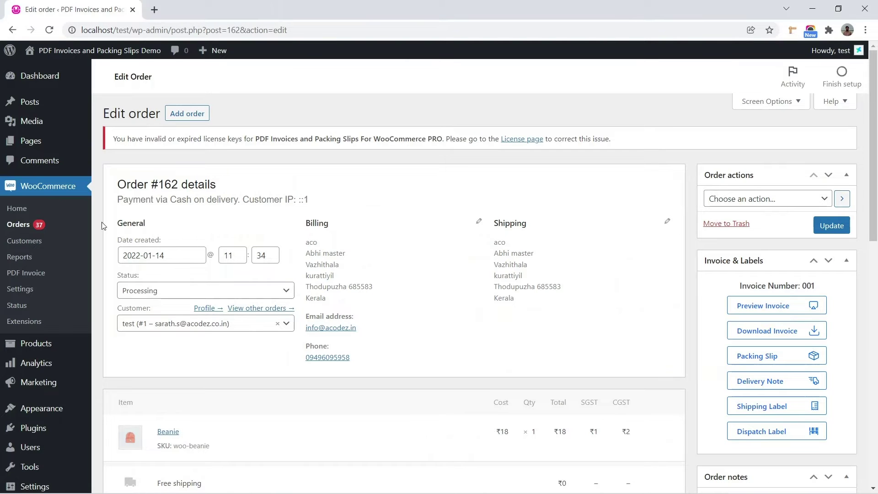
# - Open the plugin's document settings for the Packing Slip and review its paper orientation and label settings
pyautogui.moveTo(41, 407)
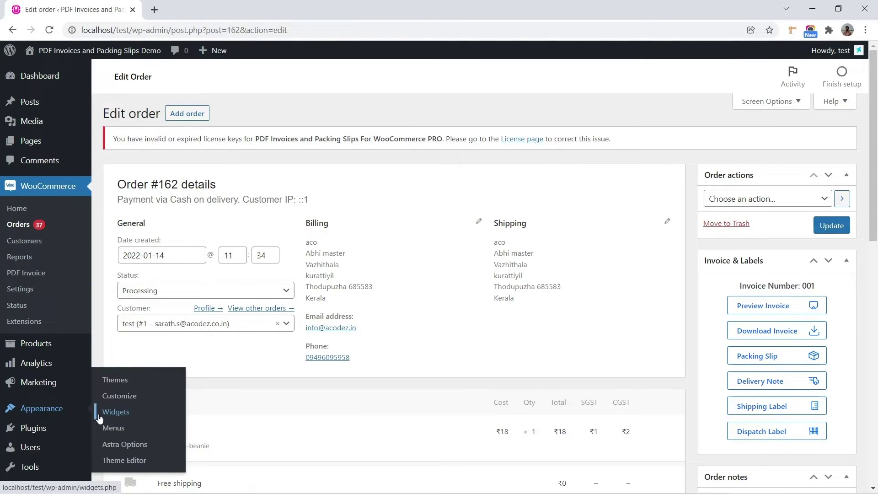
pyautogui.click(23, 272)
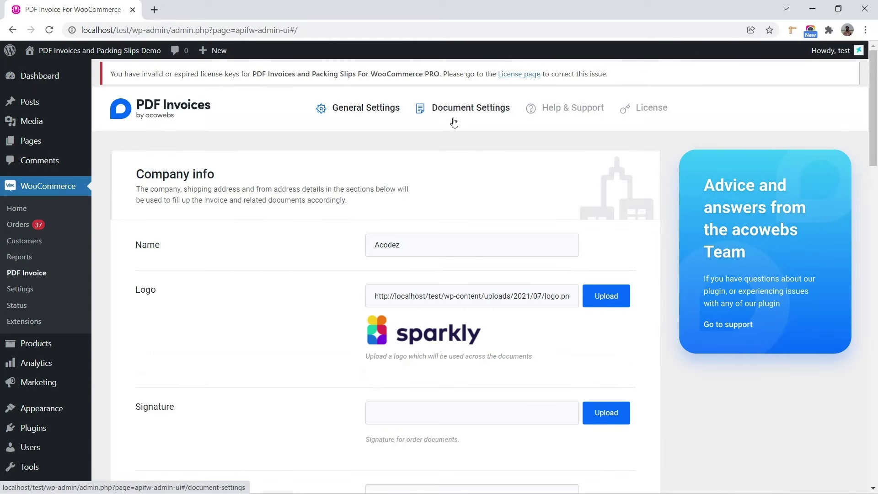
pyautogui.click(455, 112)
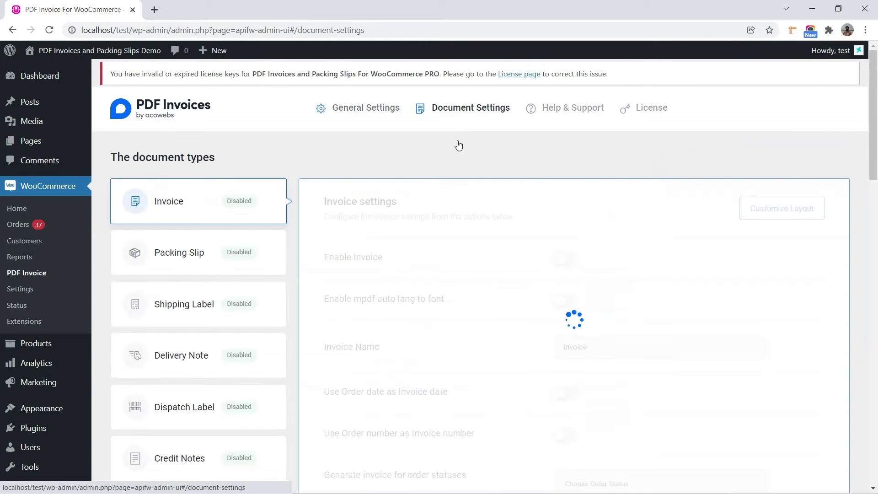
pyautogui.click(220, 273)
pyautogui.scroll(-6, 434, 270)
pyautogui.scroll(-8, 438, 268)
pyautogui.scroll(2, 512, 247)
pyautogui.scroll(1, 519, 224)
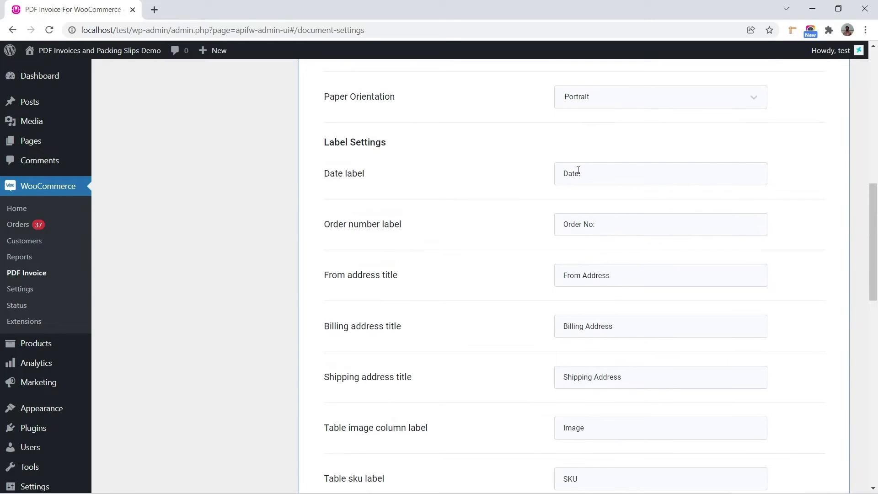
pyautogui.click(593, 173)
pyautogui.click(626, 229)
pyautogui.scroll(-7, 666, 270)
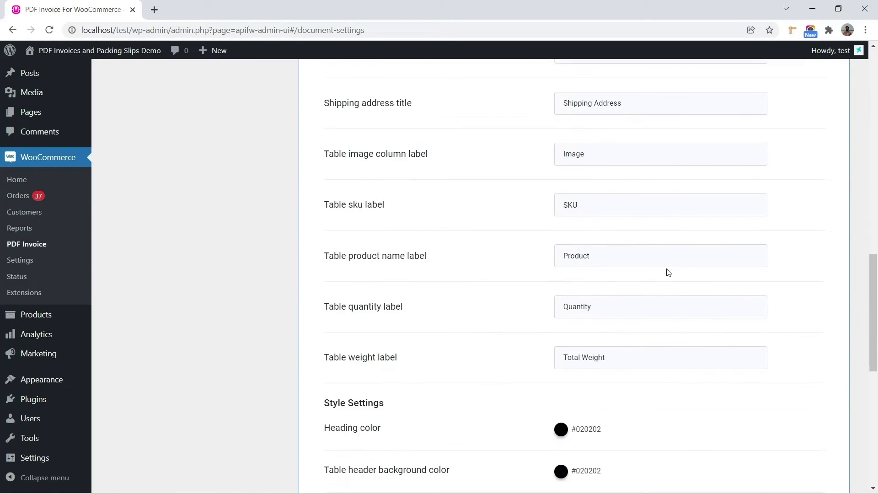
# - Set the packing slip's heading color to #c33030 and save the settings
pyautogui.scroll(-2, 668, 273)
pyautogui.click(558, 188)
pyautogui.click(503, 206)
pyautogui.click(729, 344)
pyautogui.scroll(-3, 728, 344)
pyautogui.click(767, 422)
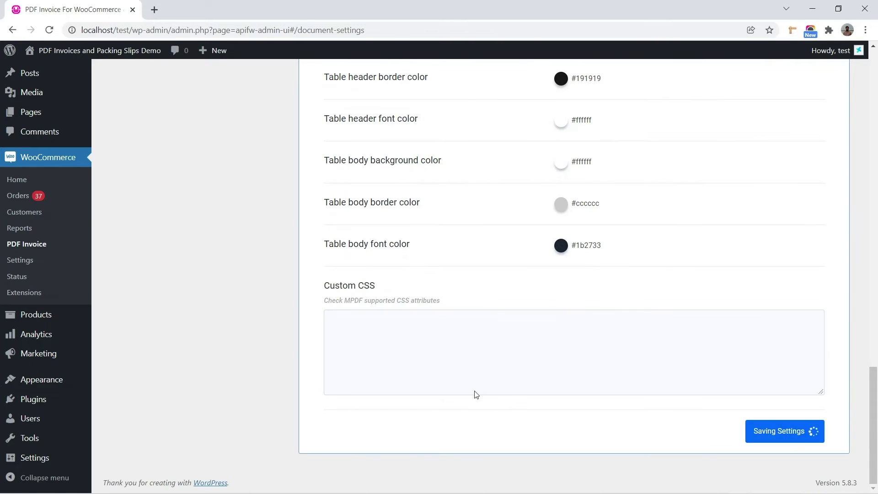
pyautogui.scroll(3, 191, 313)
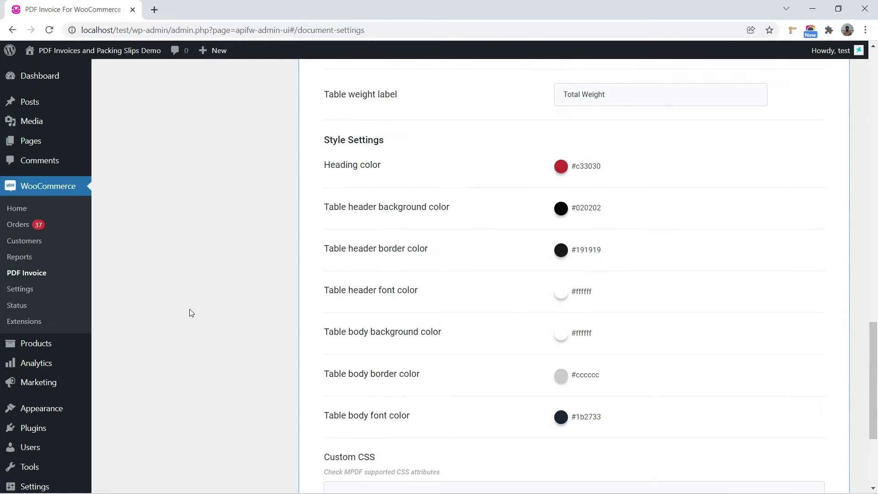
# - Open the orders list in a new browser tab and open the most recent order's details
pyautogui.rightClick(21, 225)
pyautogui.click(55, 237)
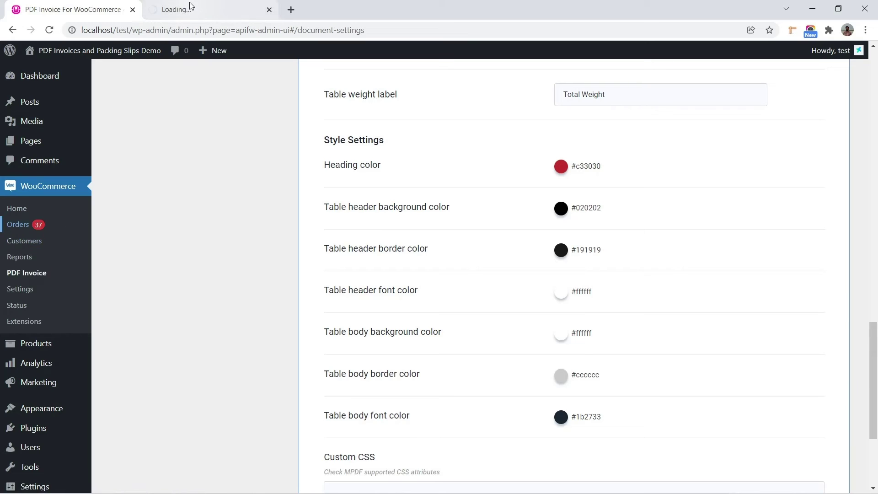
pyautogui.click(191, 5)
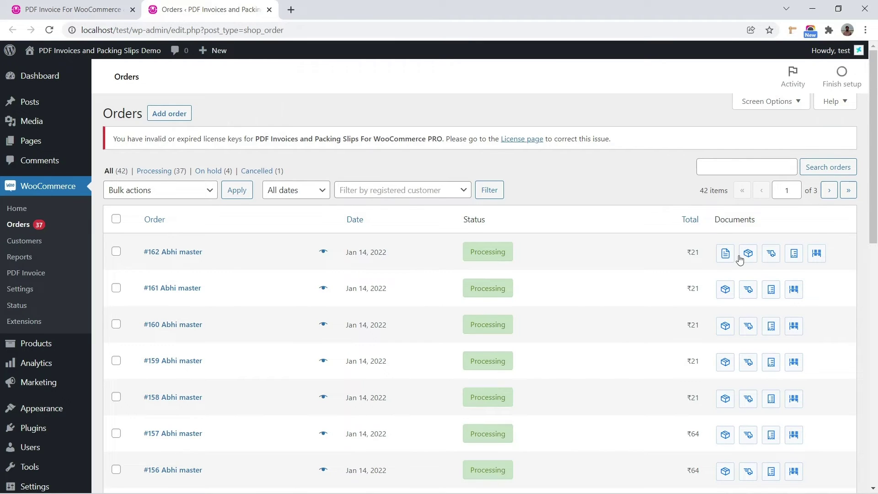
pyautogui.click(151, 253)
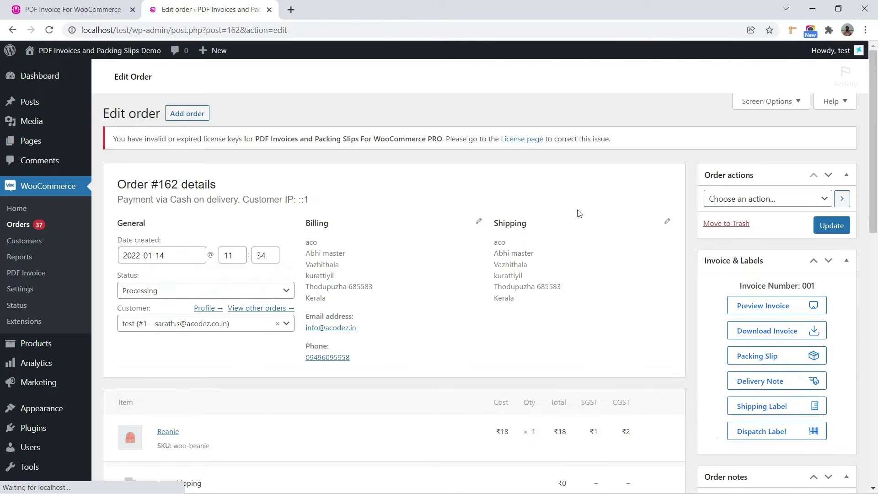
pyautogui.click(759, 250)
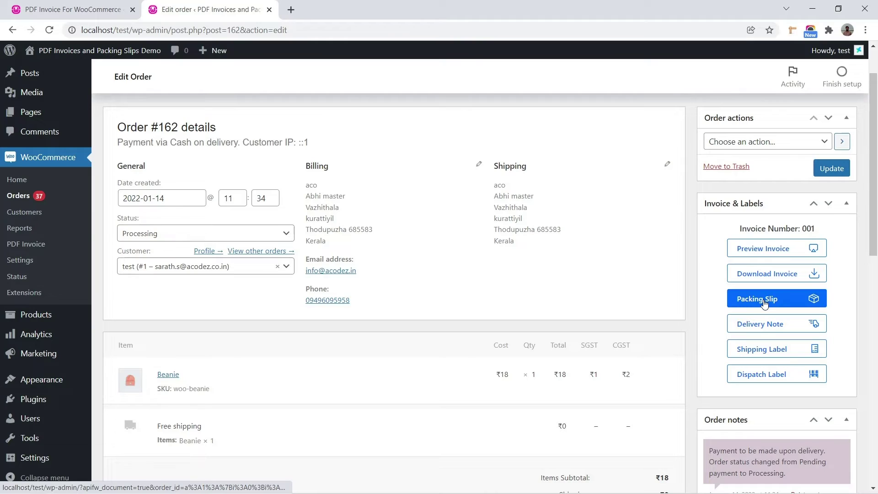
# - Preview the order's packing slip, look through the page, and close the preview
pyautogui.click(763, 299)
pyautogui.scroll(-1, 531, 189)
pyautogui.scroll(-4, 531, 188)
pyautogui.scroll(5, 529, 192)
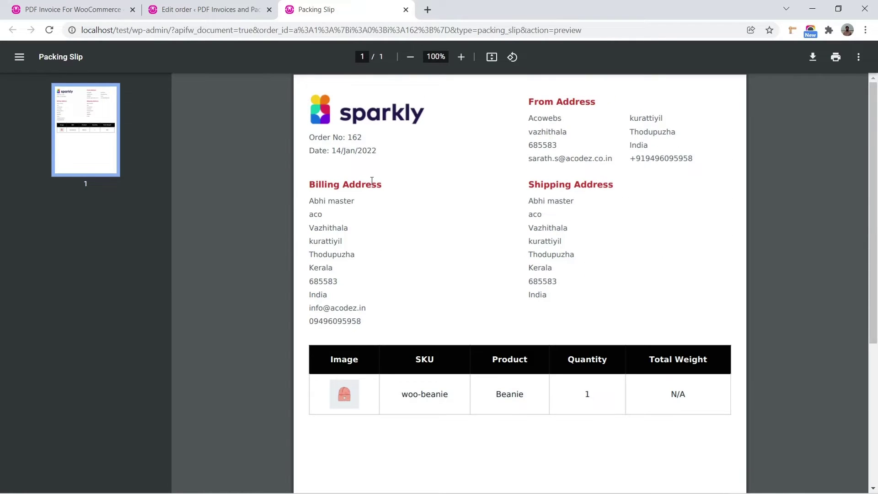
pyautogui.click(406, 10)
# - In the Shipping Label document settings, enable the logo, footer and custom tracking number, and save the changes
pyautogui.click(73, 10)
pyautogui.scroll(15, 347, 242)
pyautogui.click(232, 315)
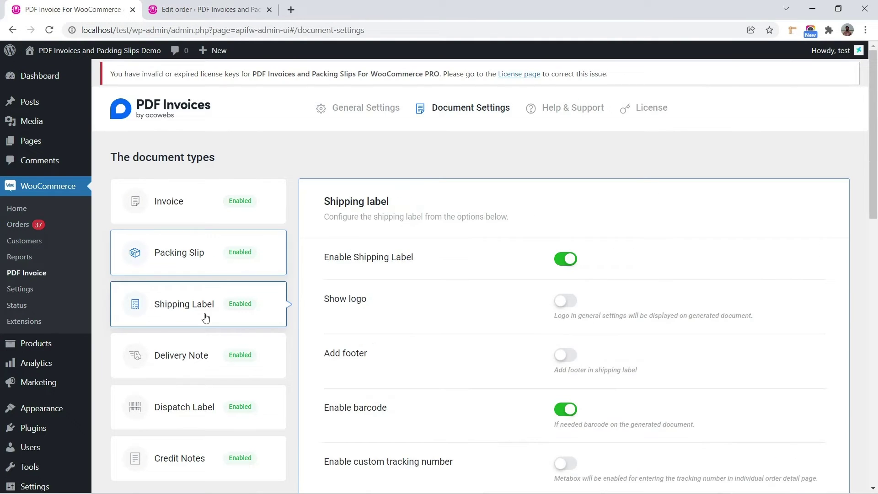
pyautogui.scroll(-2, 471, 290)
pyautogui.click(574, 190)
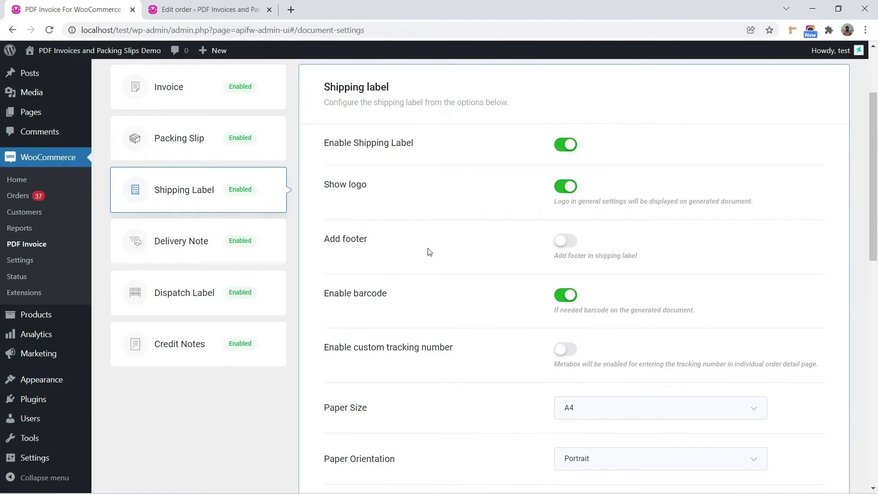
pyautogui.scroll(-1, 420, 254)
pyautogui.click(571, 186)
pyautogui.scroll(-2, 633, 212)
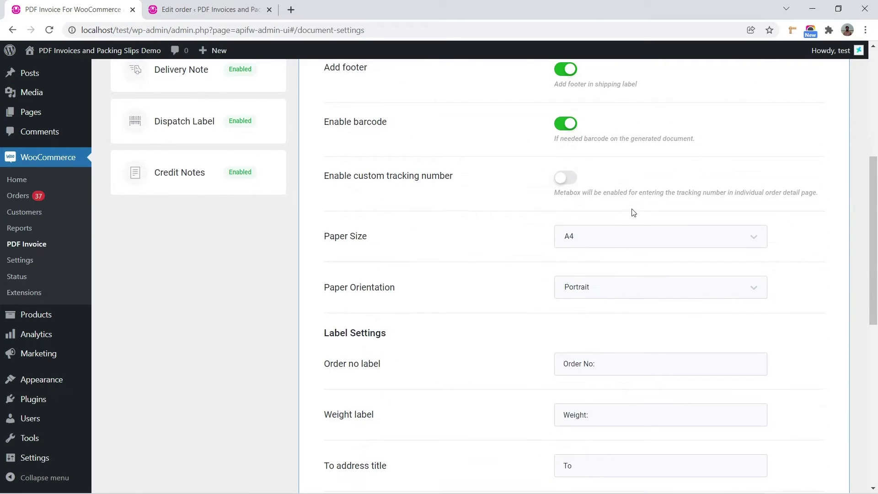
pyautogui.click(571, 182)
pyautogui.scroll(-7, 810, 195)
pyautogui.scroll(2, 594, 283)
pyautogui.scroll(-2, 651, 337)
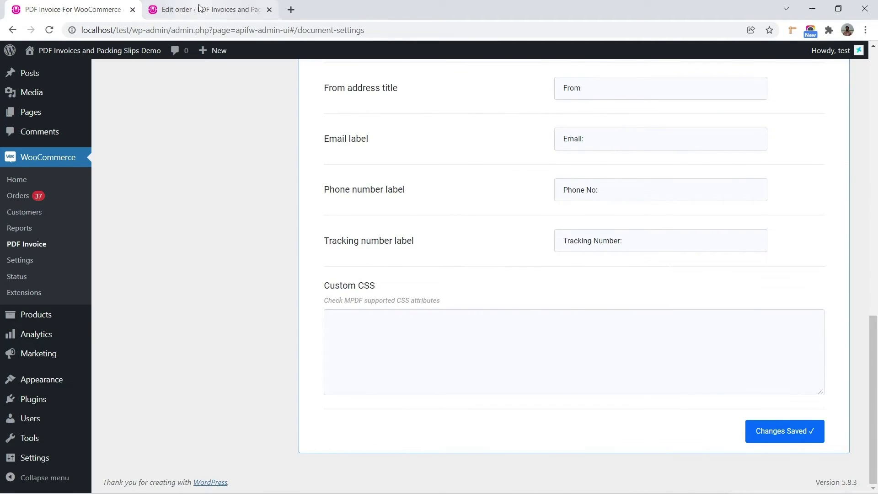
# - Reload the open order, enter adsc as its tracking number, and update the order
pyautogui.click(210, 9)
pyautogui.press('F5')
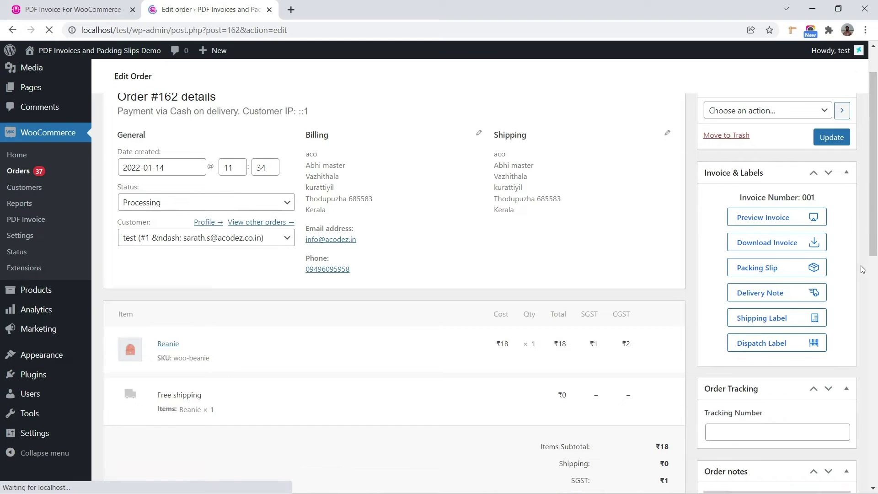
pyautogui.scroll(-2, 736, 354)
pyautogui.click(796, 351)
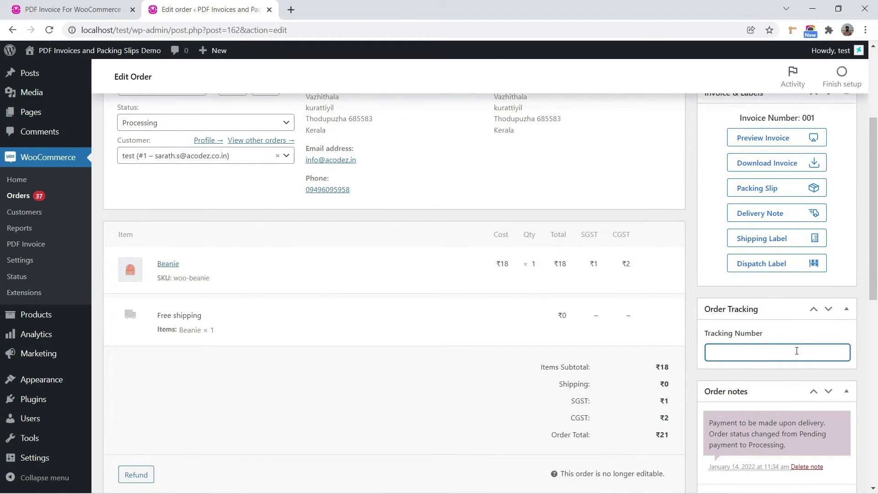
pyautogui.press('Return')
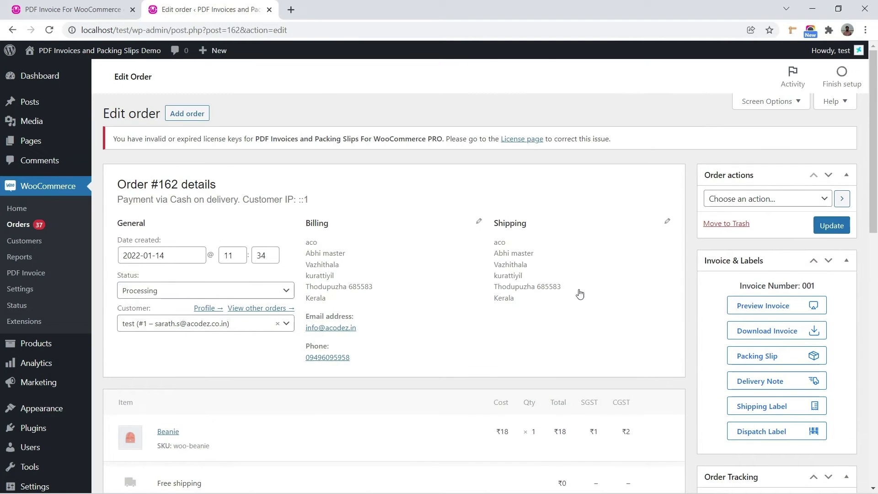
pyautogui.click(831, 227)
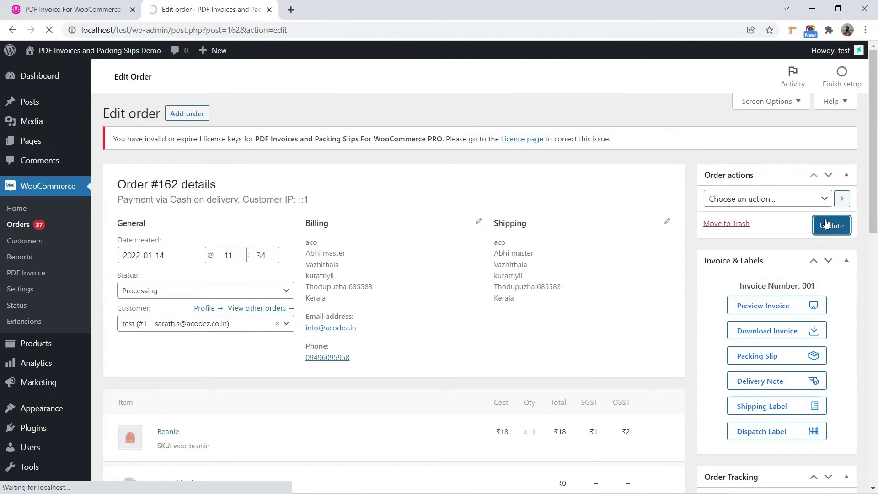
# - Preview the updated order's shipping label and close the preview
pyautogui.scroll(-1, 762, 366)
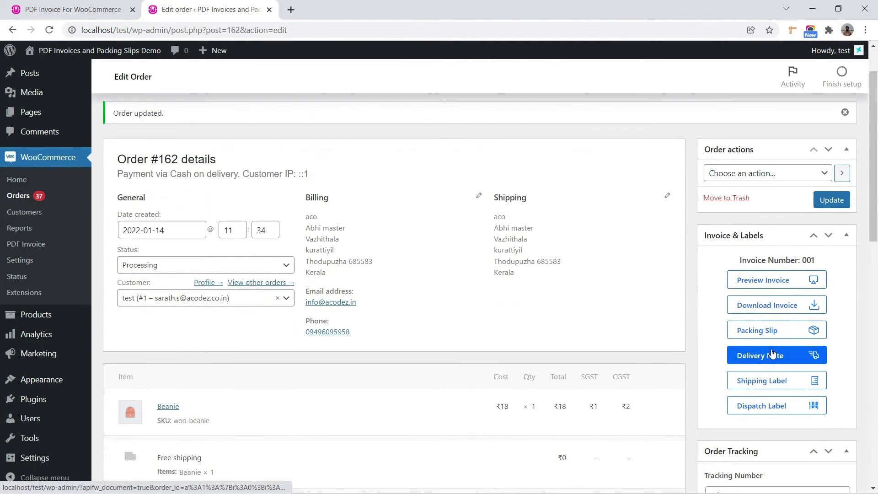
pyautogui.click(760, 381)
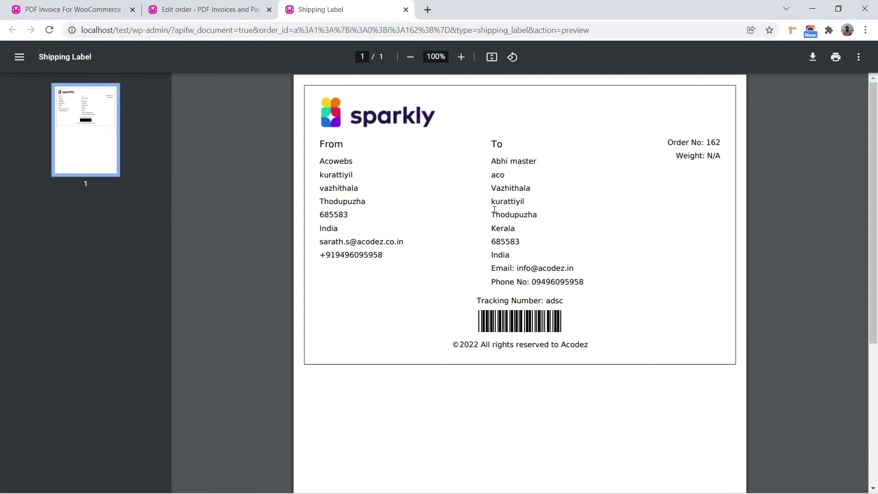
pyautogui.click(406, 10)
# - Open the Delivery Note document settings, review the options and style settings, and save them
pyautogui.click(73, 9)
pyautogui.scroll(10, 264, 241)
pyautogui.click(265, 241)
pyautogui.scroll(1, 264, 241)
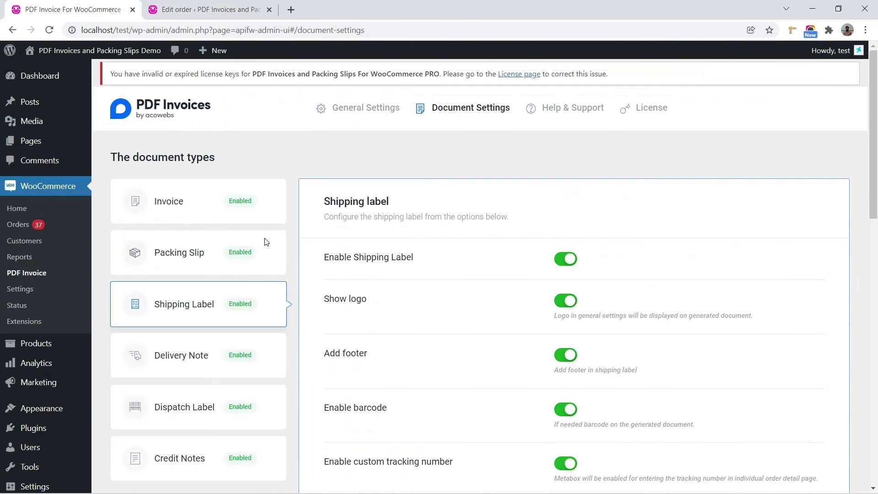
pyautogui.click(182, 347)
pyautogui.scroll(-3, 457, 165)
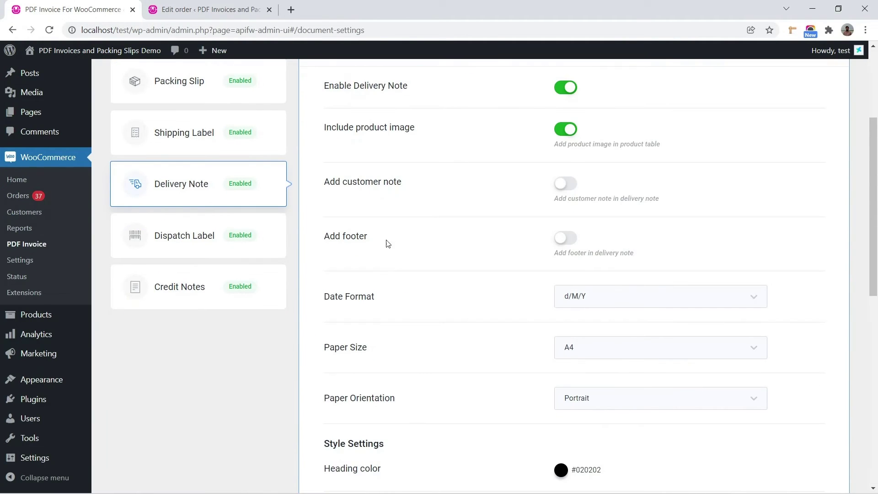
pyautogui.scroll(-10, 574, 244)
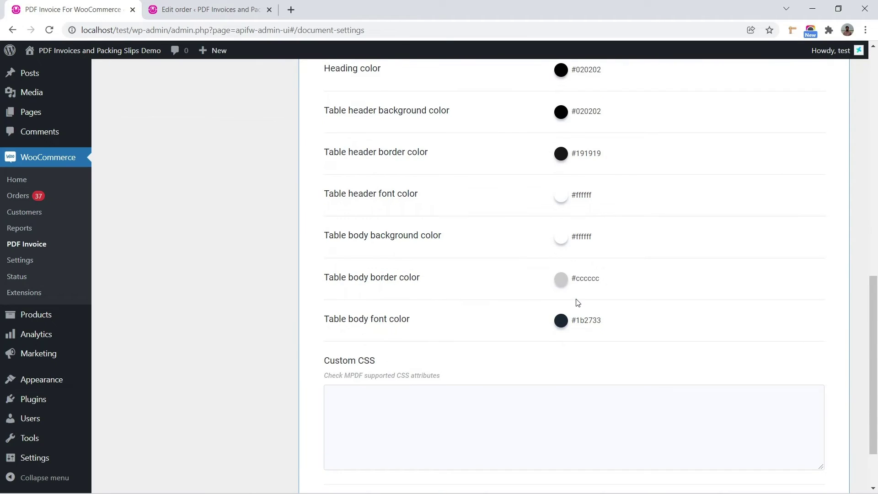
pyautogui.click(780, 431)
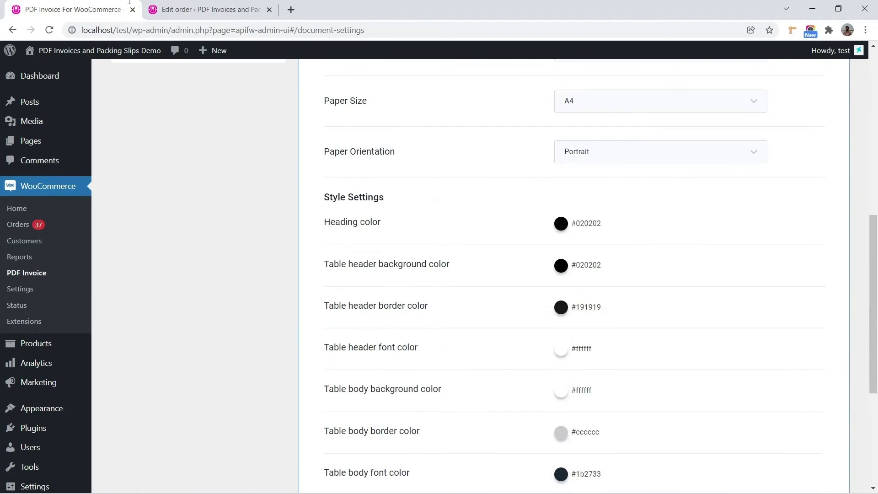
# - Preview the order's delivery note, look through the page, and close the preview
pyautogui.click(177, 8)
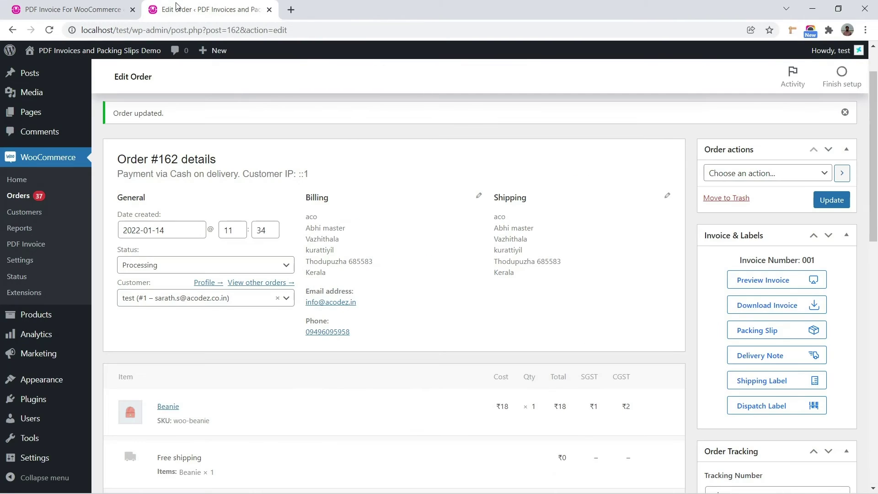
pyautogui.click(768, 355)
pyautogui.scroll(-5, 580, 223)
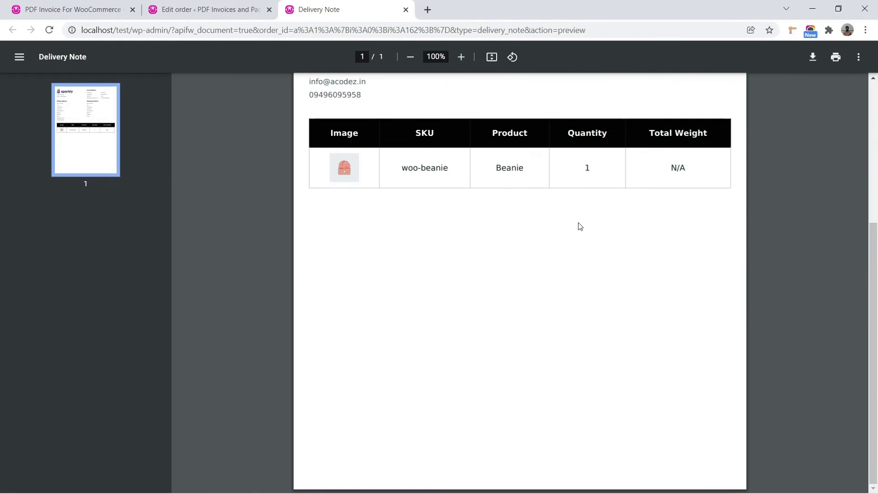
pyautogui.scroll(5, 579, 226)
pyautogui.click(406, 9)
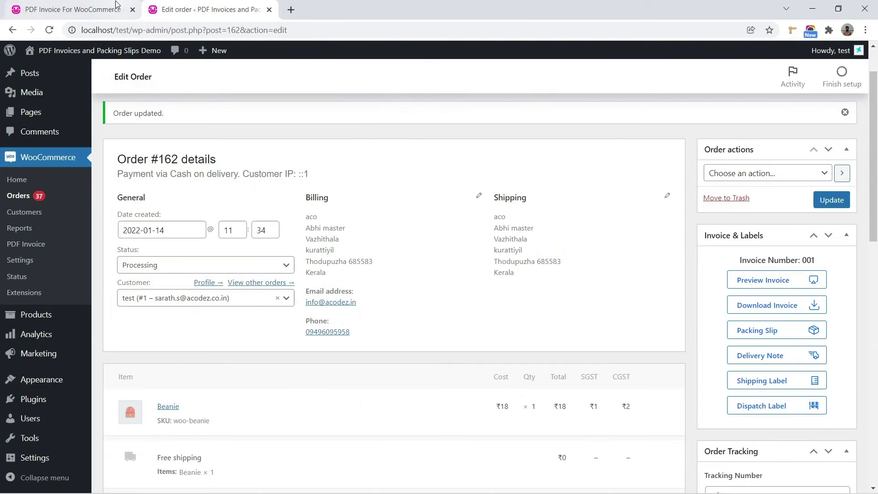
# - Open the Dispatch Label document settings, review the options and style settings, and save them
pyautogui.click(69, 9)
pyautogui.scroll(-4, 302, 254)
pyautogui.click(205, 237)
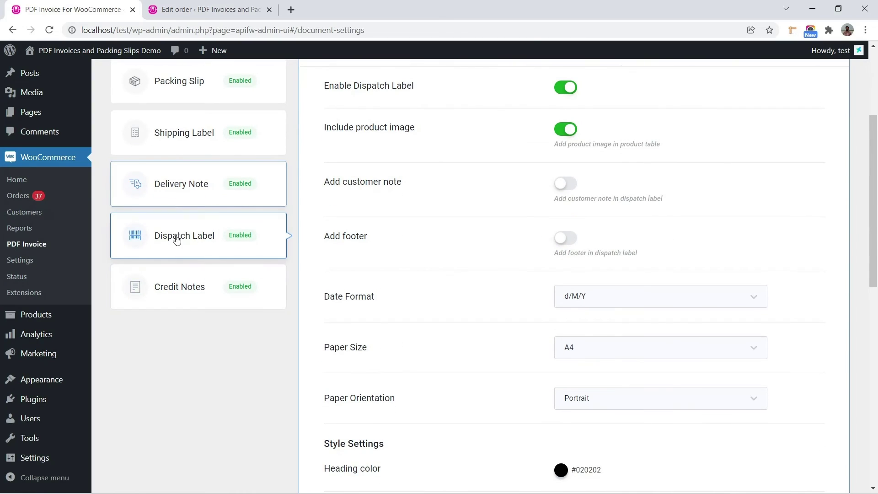
pyautogui.scroll(4, 578, 279)
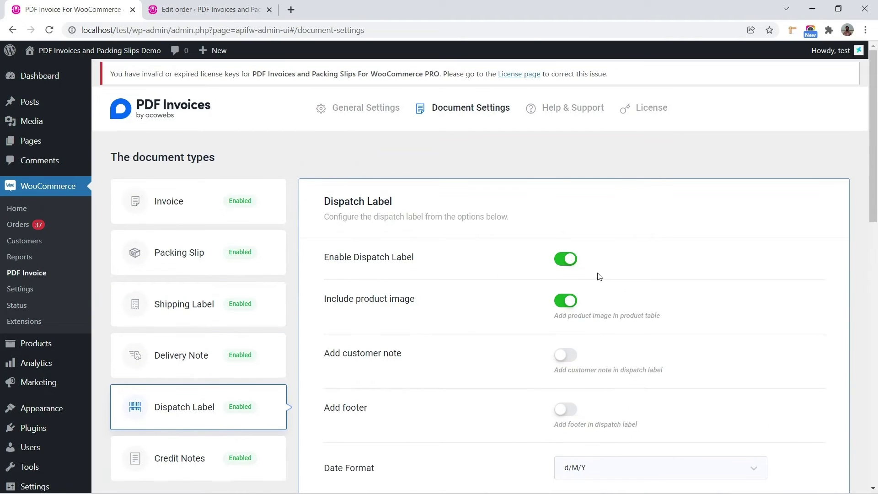
pyautogui.scroll(-3, 482, 352)
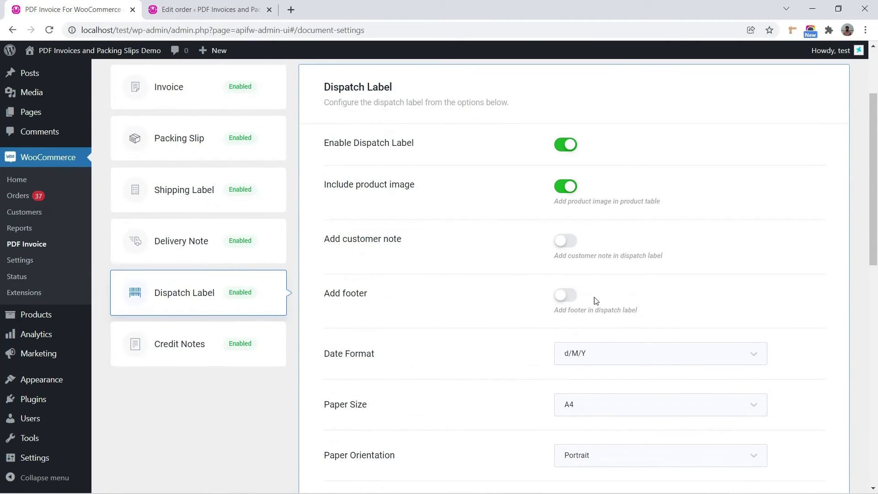
pyautogui.scroll(-4, 596, 300)
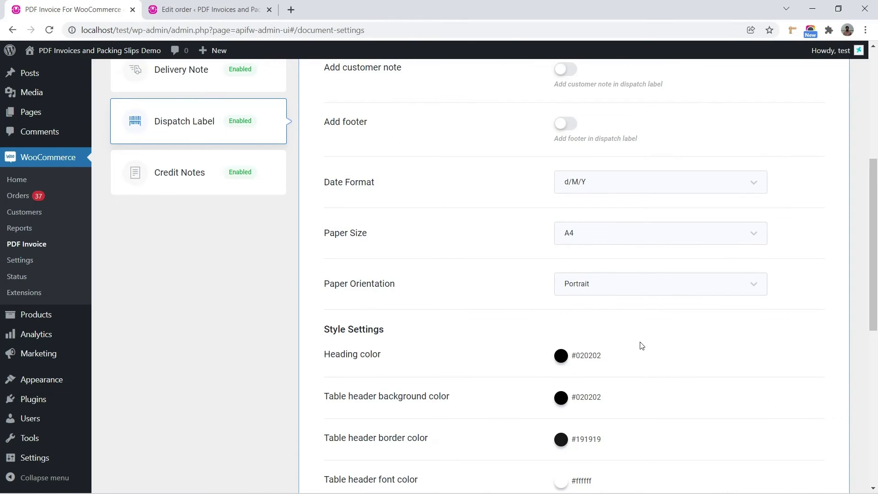
pyautogui.scroll(-8, 649, 341)
pyautogui.scroll(11, 658, 335)
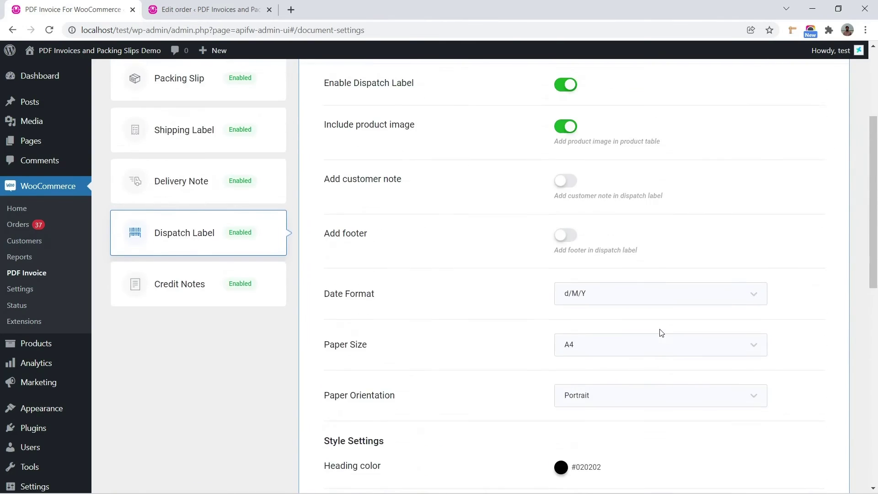
pyautogui.scroll(2, 660, 333)
pyautogui.scroll(-12, 660, 331)
pyautogui.click(772, 419)
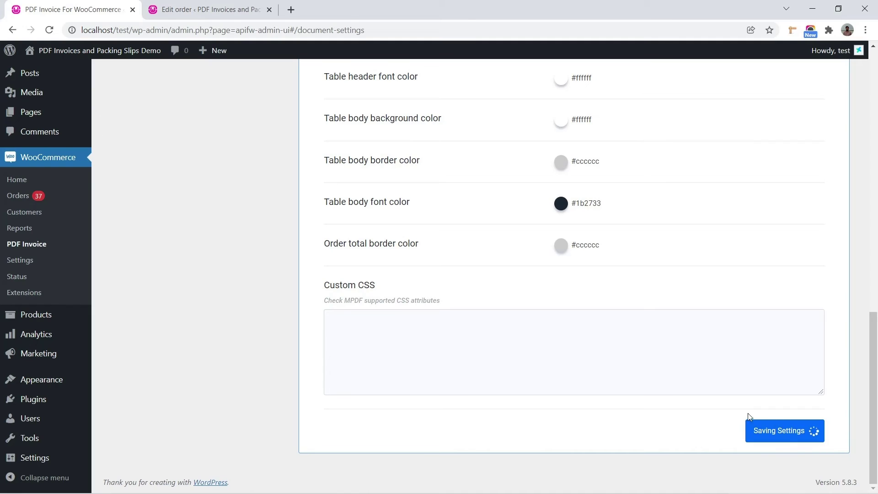
# - Preview the order's dispatch label, look through the page, and close the preview
pyautogui.click(211, 10)
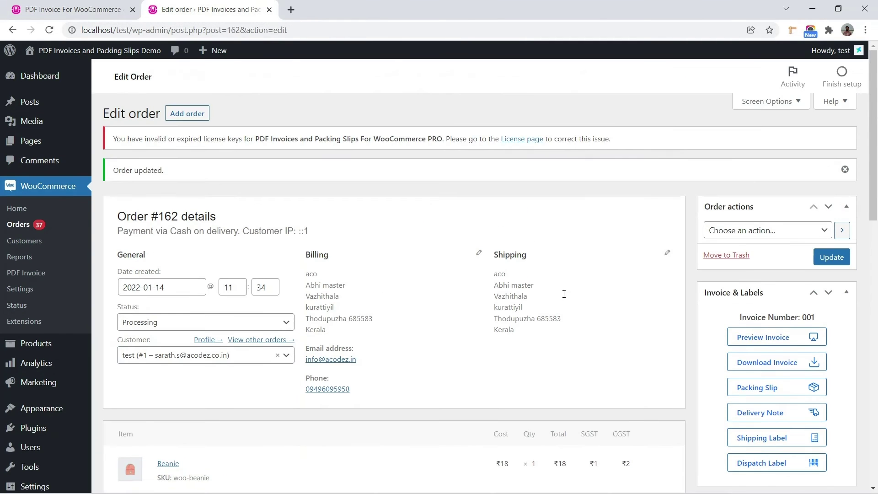
pyautogui.click(766, 464)
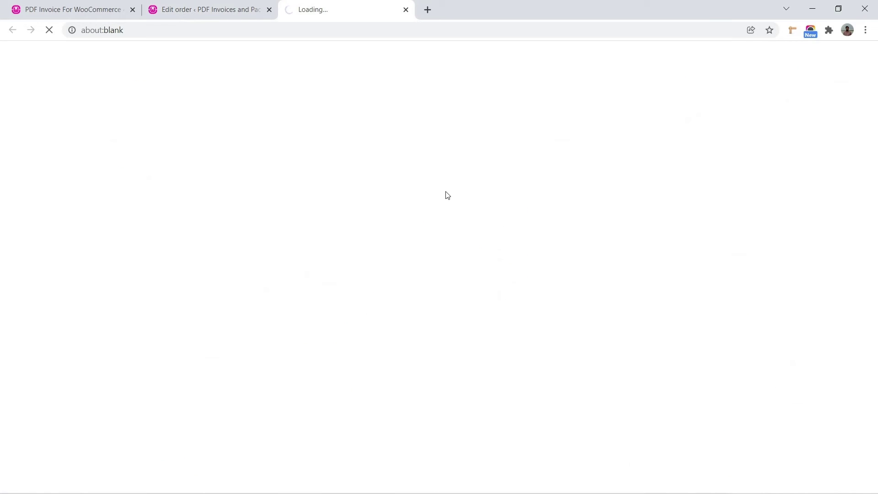
pyautogui.scroll(-5, 503, 183)
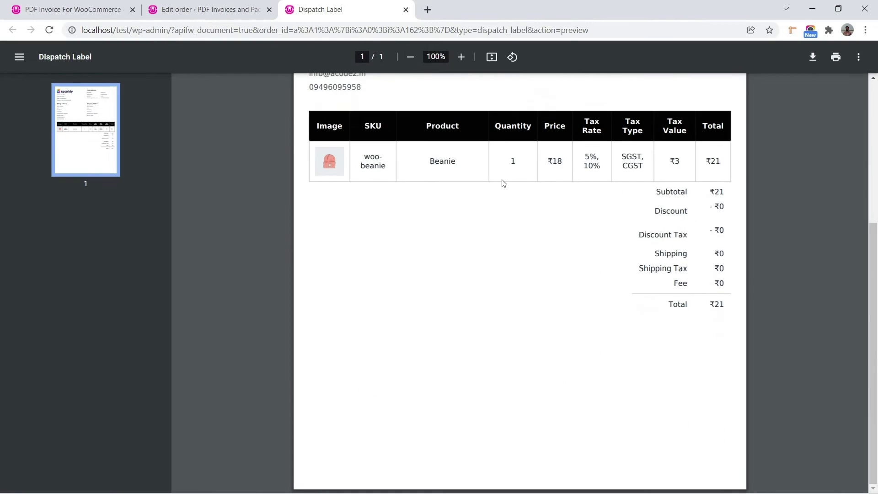
pyautogui.scroll(5, 503, 184)
pyautogui.click(406, 11)
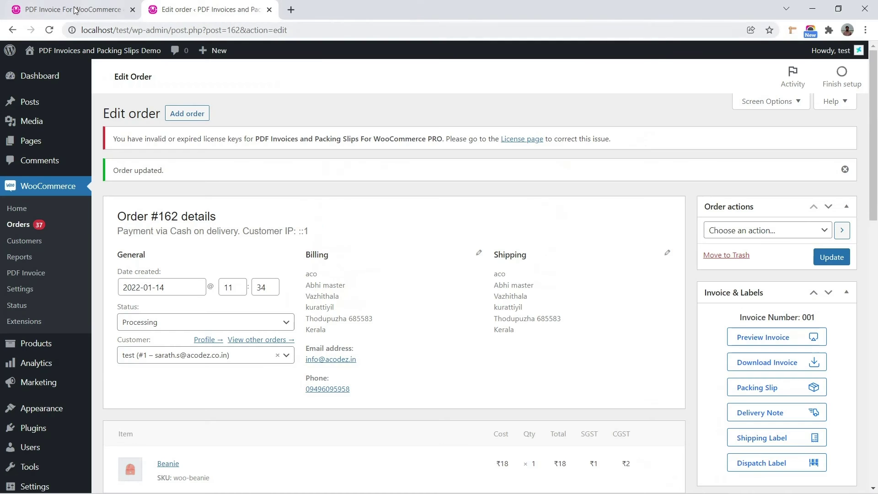
# - Open the Credit Notes document settings, review the numbering, display and style options, and save them
pyautogui.click(69, 9)
pyautogui.scroll(-4, 307, 272)
pyautogui.click(198, 287)
pyautogui.scroll(4, 486, 251)
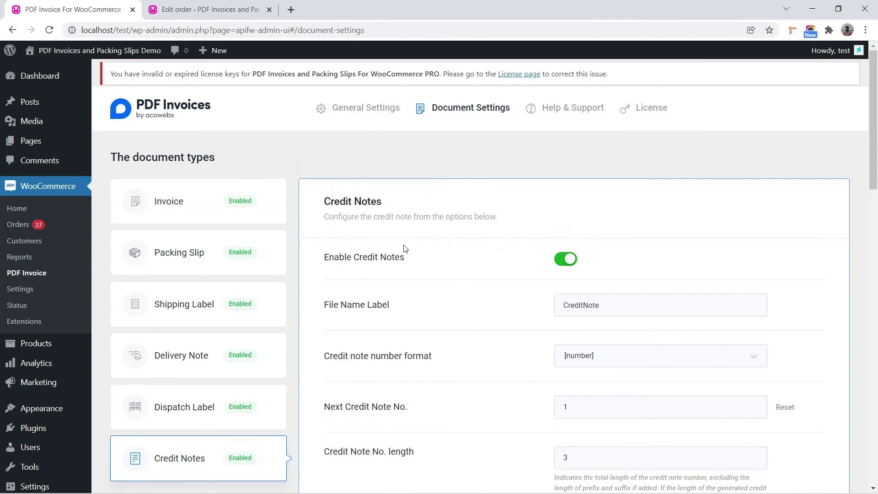
pyautogui.scroll(-3, 622, 202)
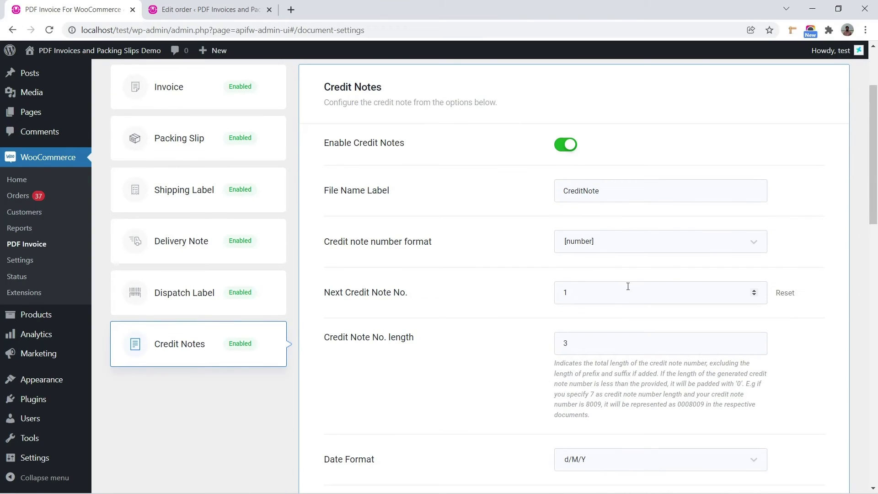
pyautogui.scroll(-1, 628, 286)
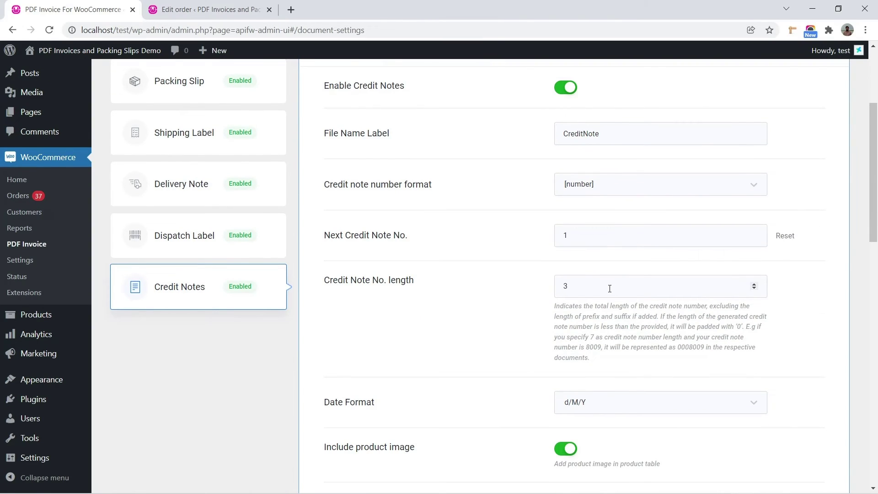
pyautogui.scroll(-6, 609, 288)
pyautogui.click(585, 276)
pyautogui.click(585, 276)
pyautogui.scroll(-7, 589, 337)
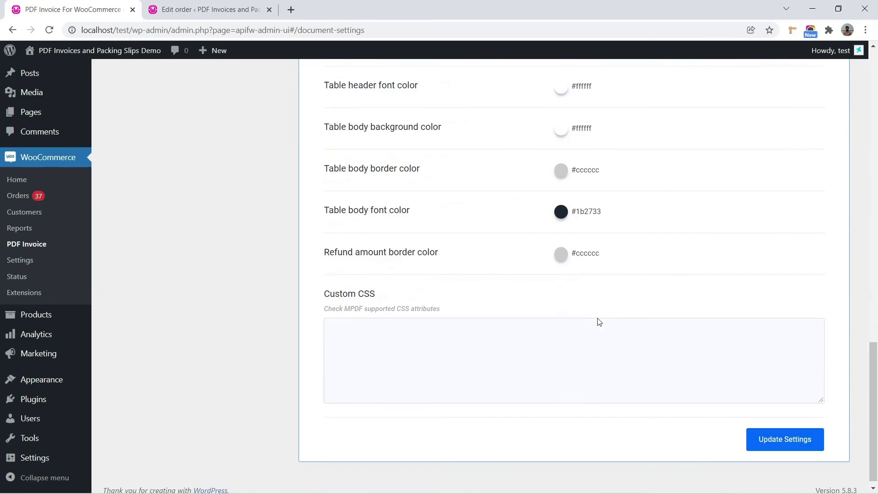
pyautogui.scroll(15, 600, 320)
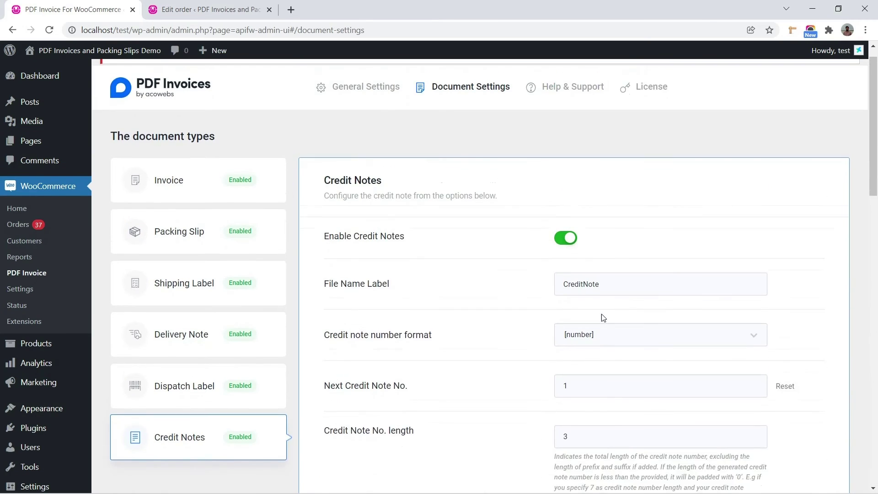
pyautogui.scroll(-15, 675, 272)
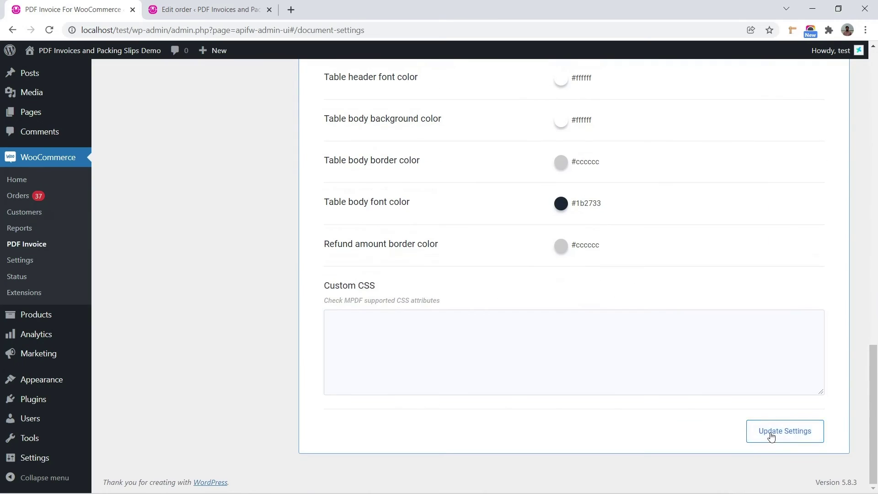
pyautogui.click(770, 436)
pyautogui.scroll(5, 686, 320)
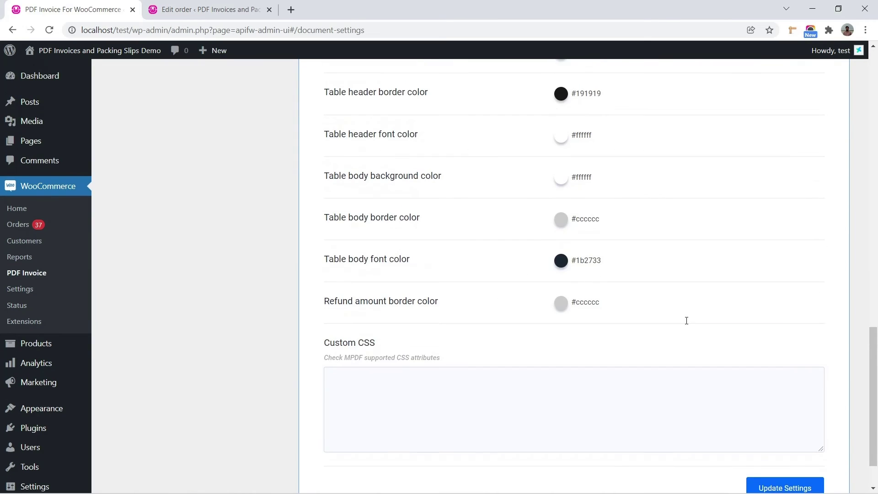
# - Return to the open order, issue a manual refund of ₹0 with restocking enabled, and confirm it
pyautogui.click(208, 9)
pyautogui.scroll(-1, 562, 270)
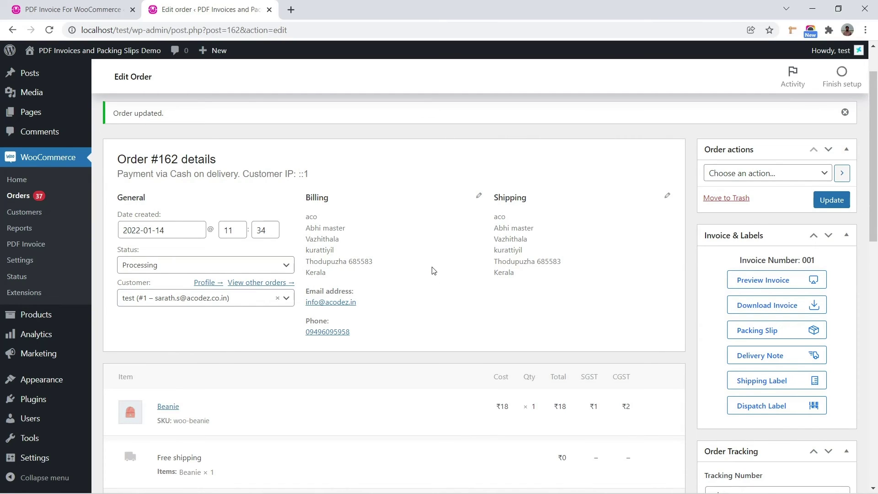
pyautogui.click(214, 268)
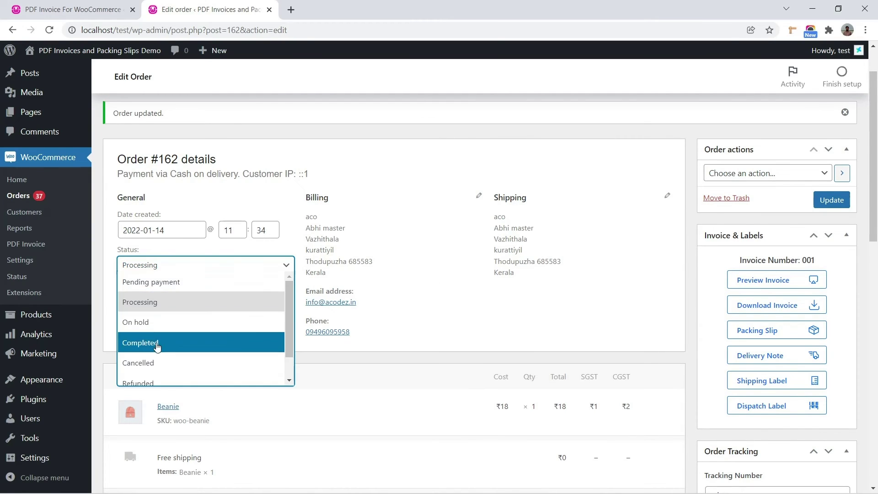
pyautogui.click(576, 235)
pyautogui.scroll(-5, 575, 235)
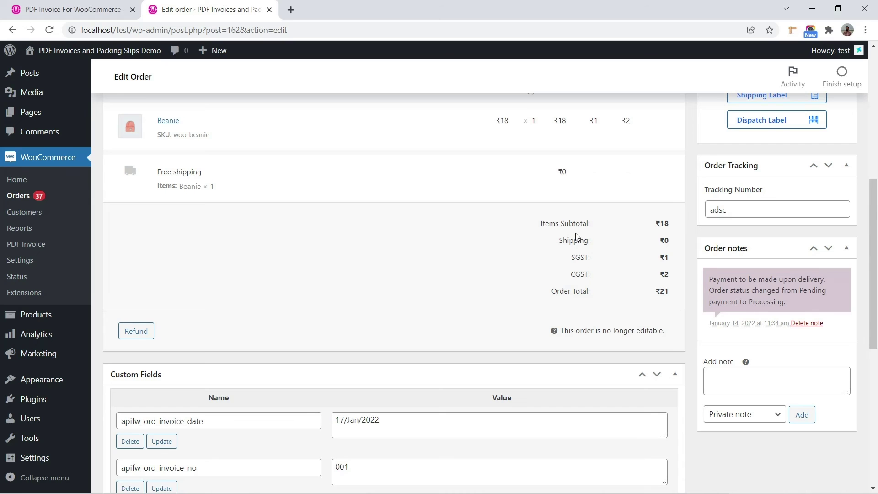
pyautogui.scroll(2, 575, 253)
pyautogui.scroll(-2, 567, 258)
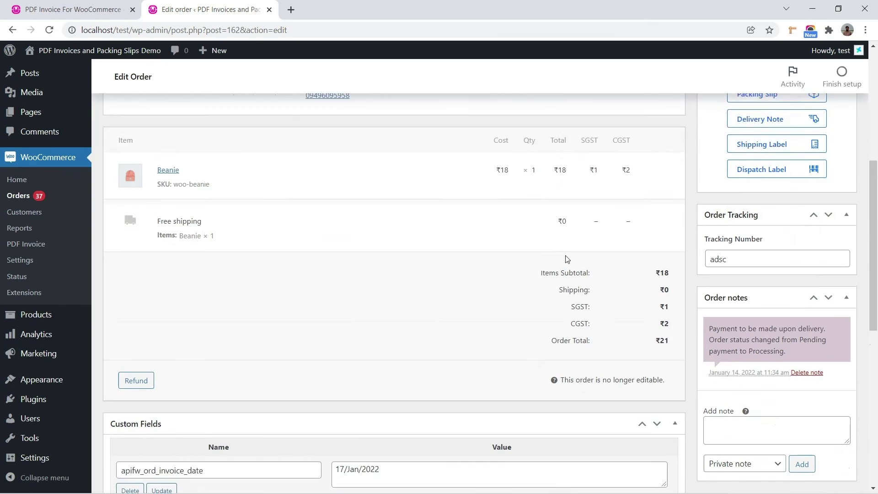
pyautogui.click(137, 331)
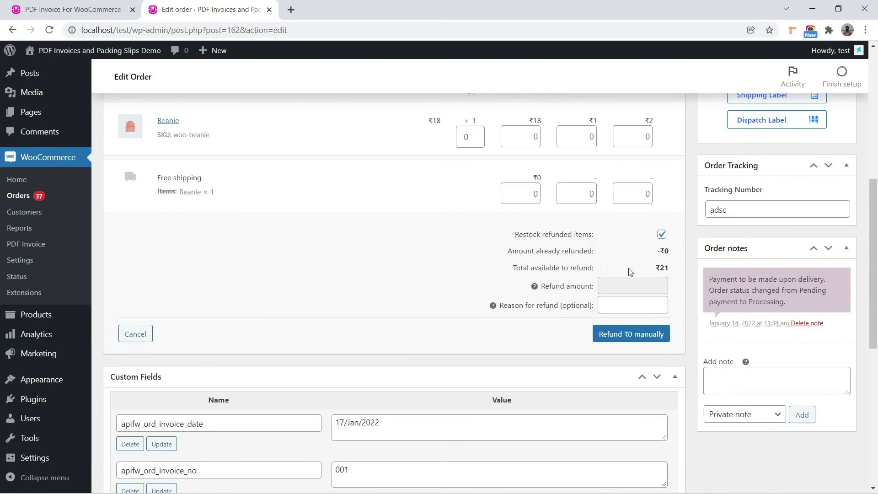
pyautogui.click(626, 334)
pyautogui.click(495, 104)
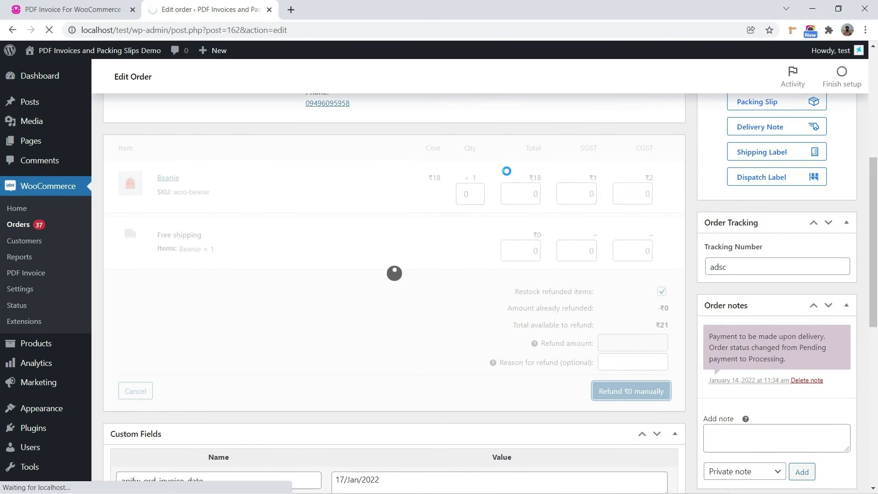
# - Preview the credit note generated for the refund and look through the page
pyautogui.click(773, 202)
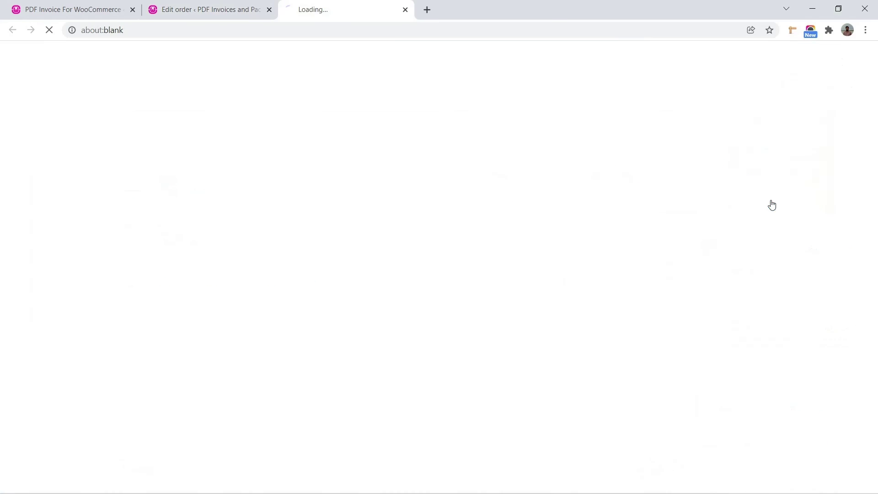
pyautogui.scroll(-5, 530, 270)
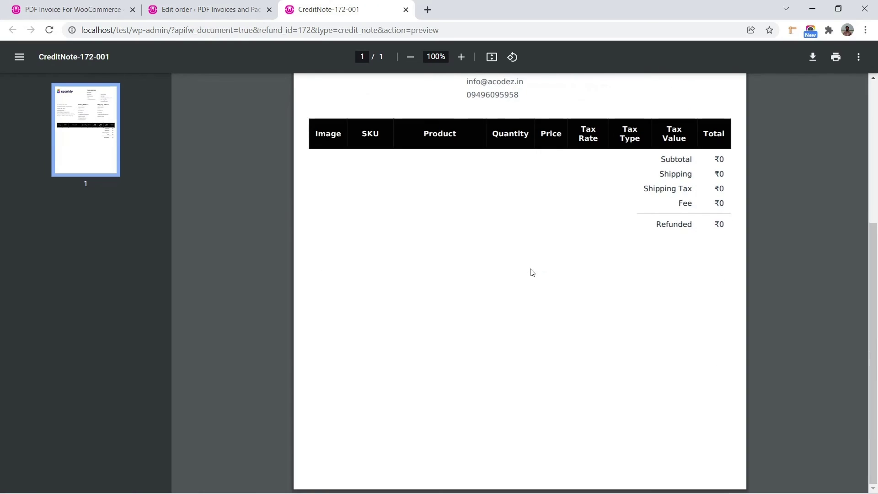
pyautogui.scroll(2, 532, 272)
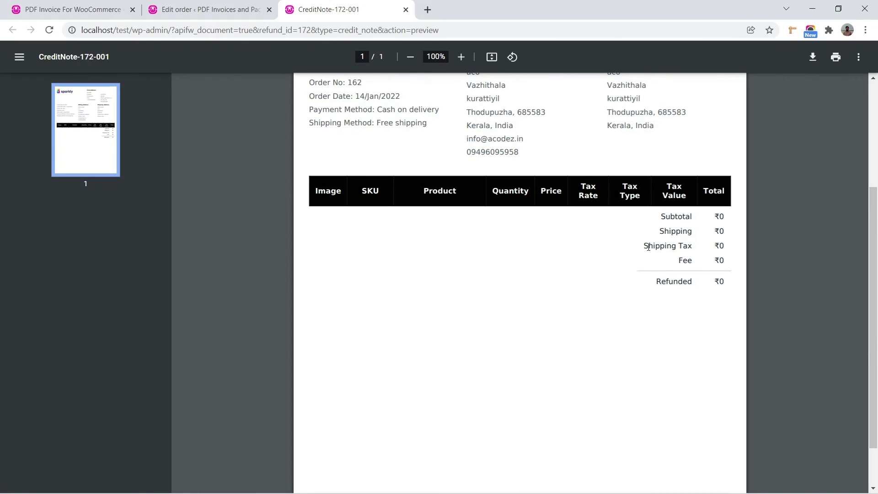
pyautogui.scroll(4, 658, 262)
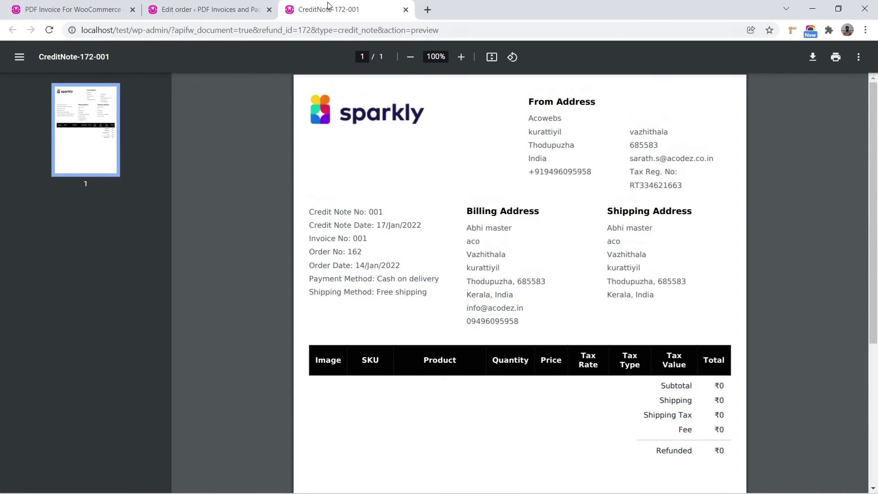
# - Return to the order and examine its document options, refund entry and totals
pyautogui.click(218, 3)
pyautogui.scroll(2, 362, 313)
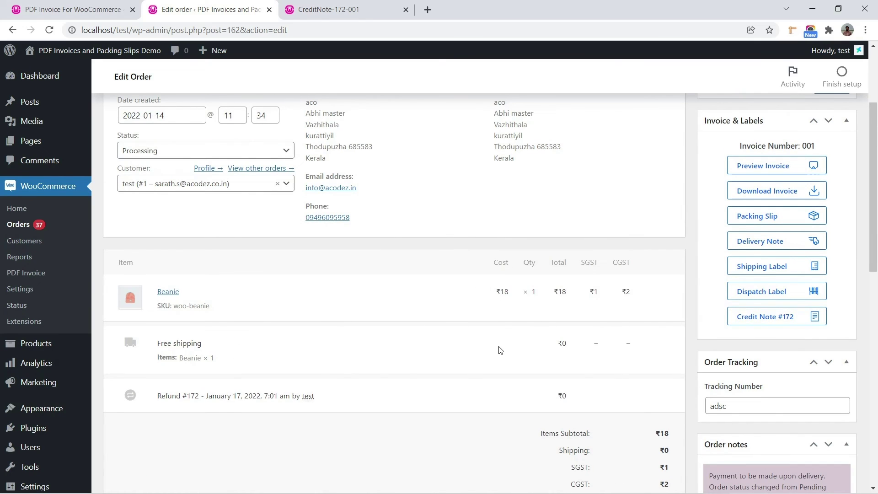
pyautogui.scroll(2, 274, 339)
pyautogui.scroll(-7, 274, 339)
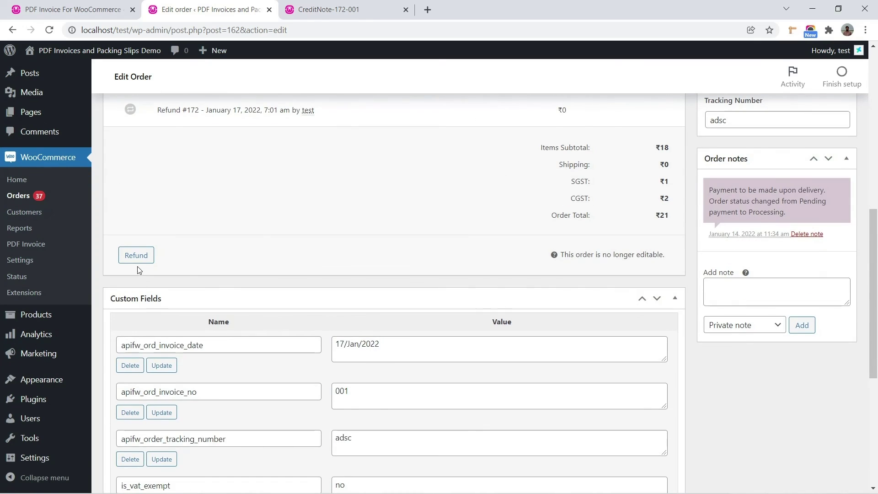
pyautogui.scroll(2, 245, 196)
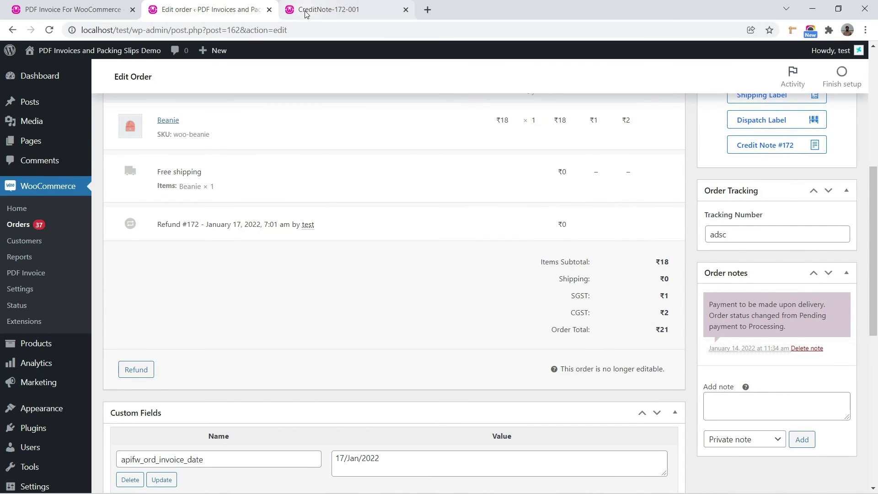
# - Go back to the plugin's document settings and look over the list of document types
pyautogui.click(74, 9)
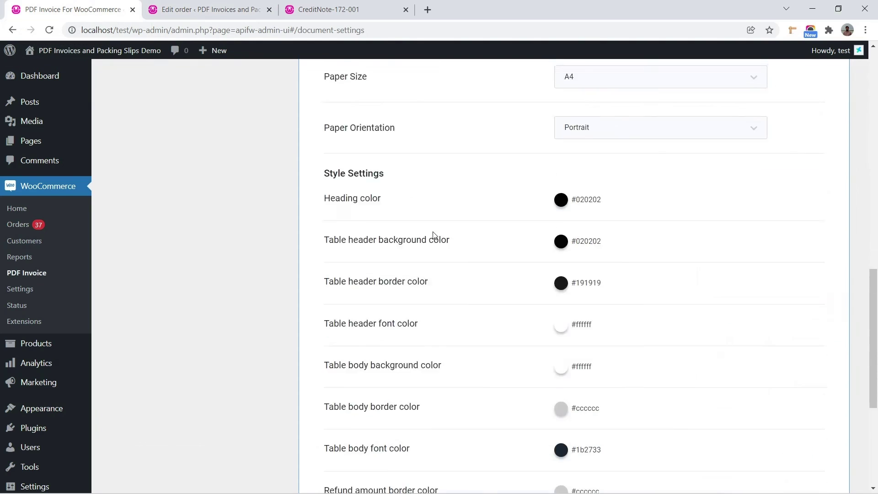
pyautogui.scroll(10, 434, 236)
pyautogui.scroll(-1, 265, 218)
pyautogui.scroll(2, 229, 274)
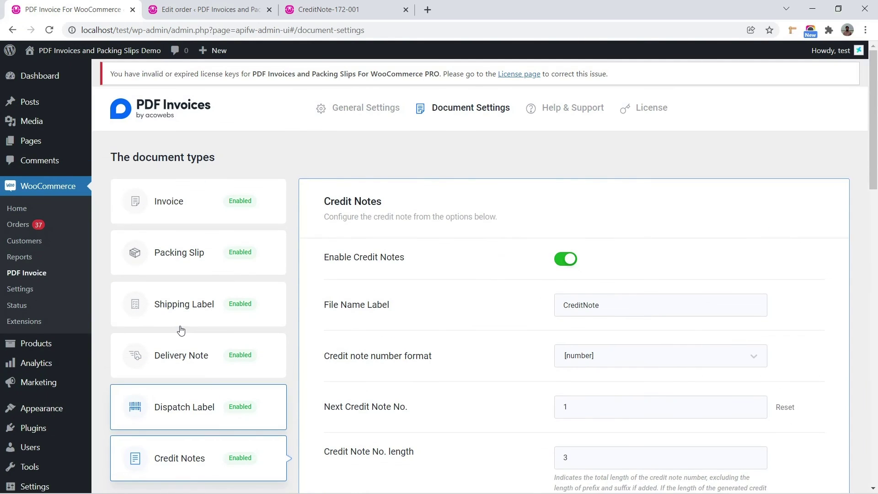